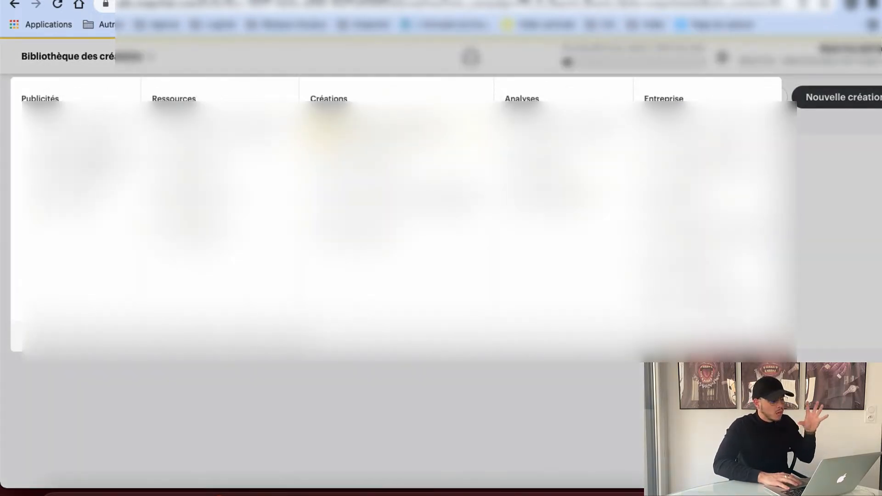
- Start a new advanced-creation campaign from the ads management page and choose the "Conversions sur site web" objective
{"action": "left_click", "coordinate": [59, 161]}
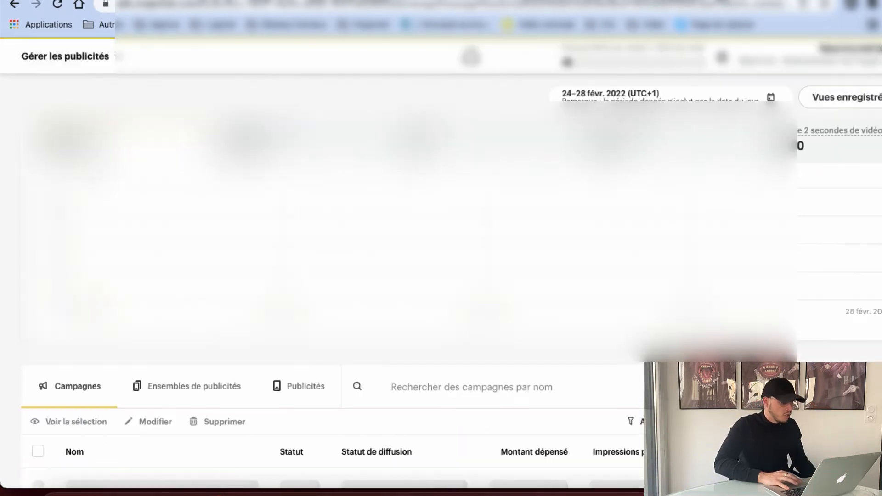
{"action": "scroll", "coordinate": [797, 185], "scroll_direction": "down", "scroll_amount": 5}
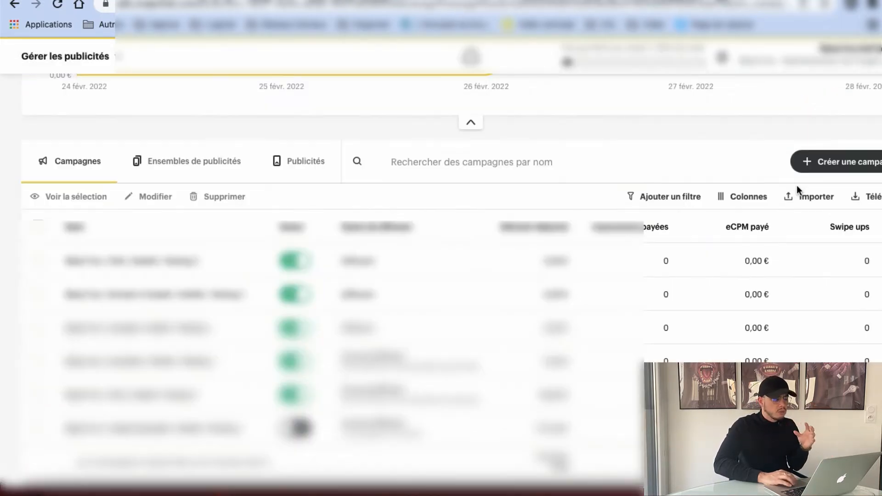
{"action": "left_click", "coordinate": [830, 172]}
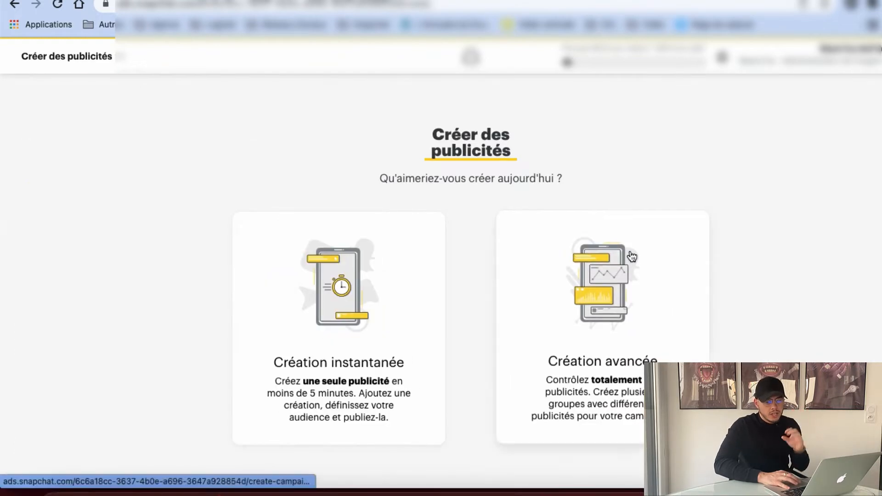
{"action": "left_click", "coordinate": [632, 257]}
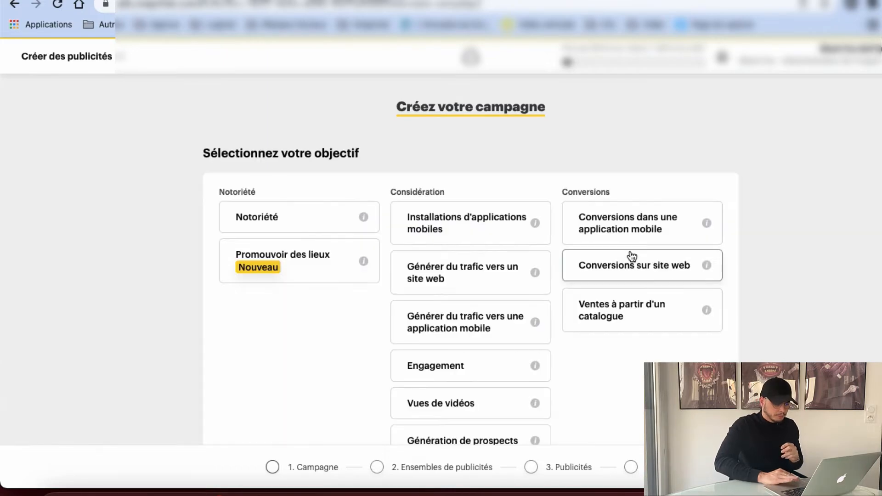
{"action": "scroll", "coordinate": [632, 256], "scroll_direction": "down", "scroll_amount": 1}
{"action": "left_click", "coordinate": [625, 222]}
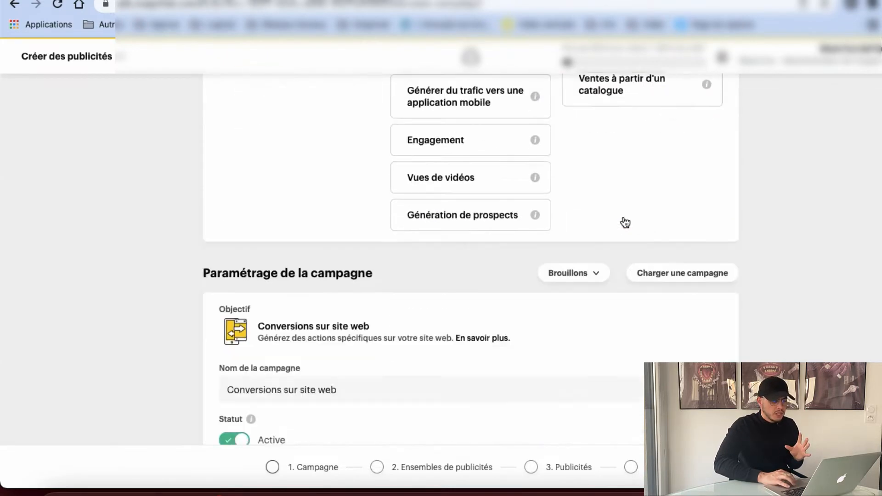
- Name the campaign "Nom de la marque / France / Produit / Testing Intérêt / Purchase"
{"action": "left_click_drag", "start_coordinate": [356, 211], "coordinate": [183, 198]}
{"action": "key", "text": "BackSpace"}
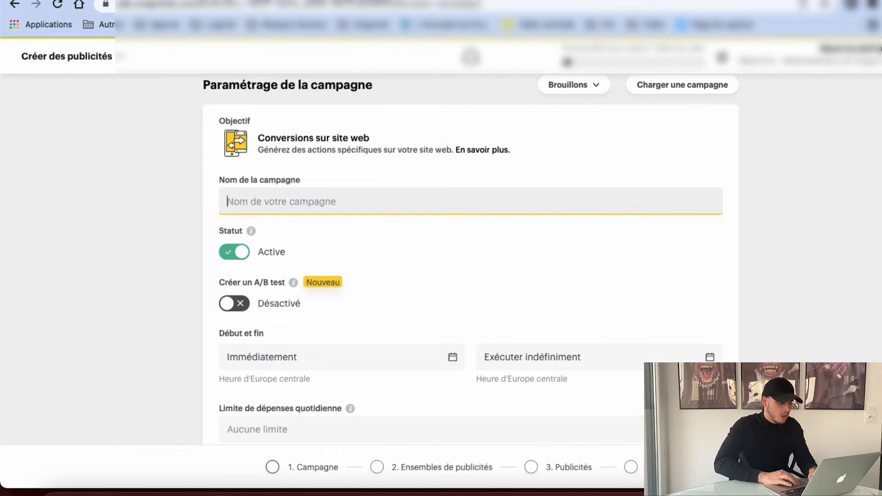
{"action": "type", "text": "Nom de la marque /"}
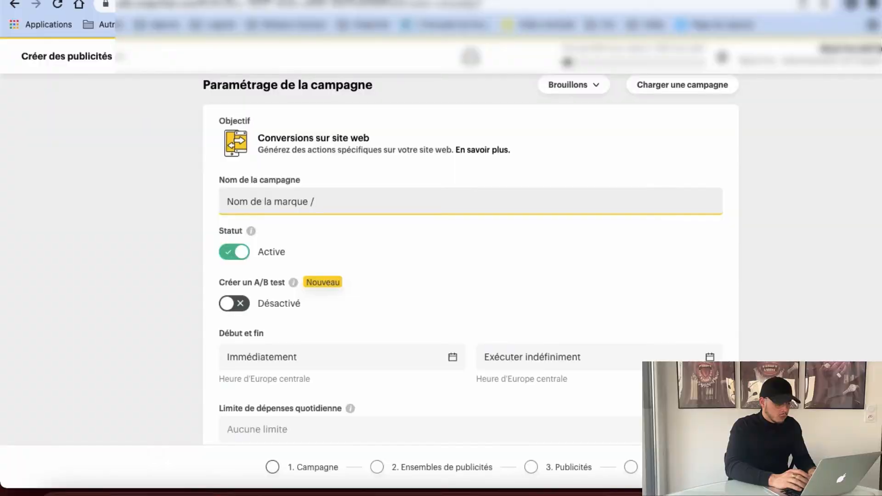
{"action": "type", "text": "France"}
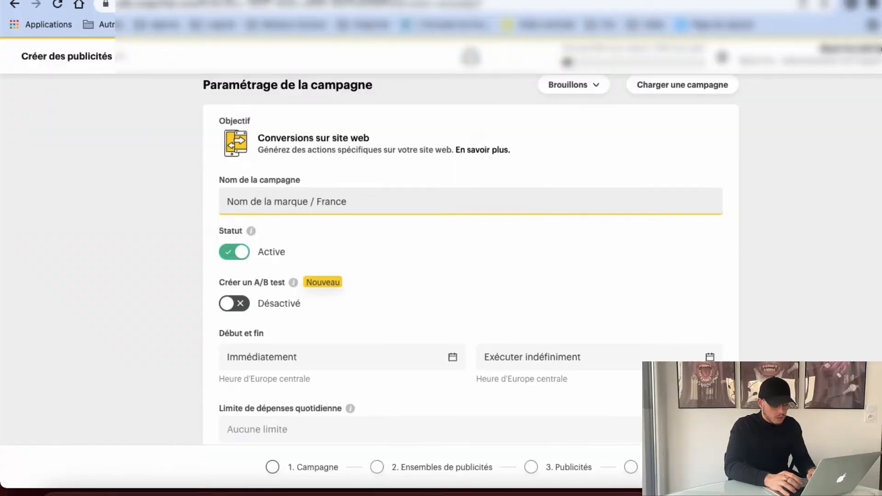
{"action": "type", "text": " / Produit /"}
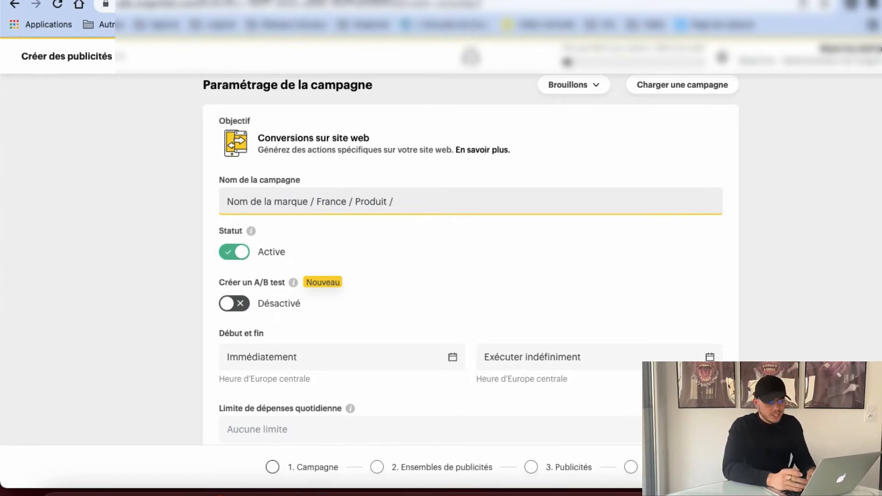
{"action": "type", "text": "Testing Int"}
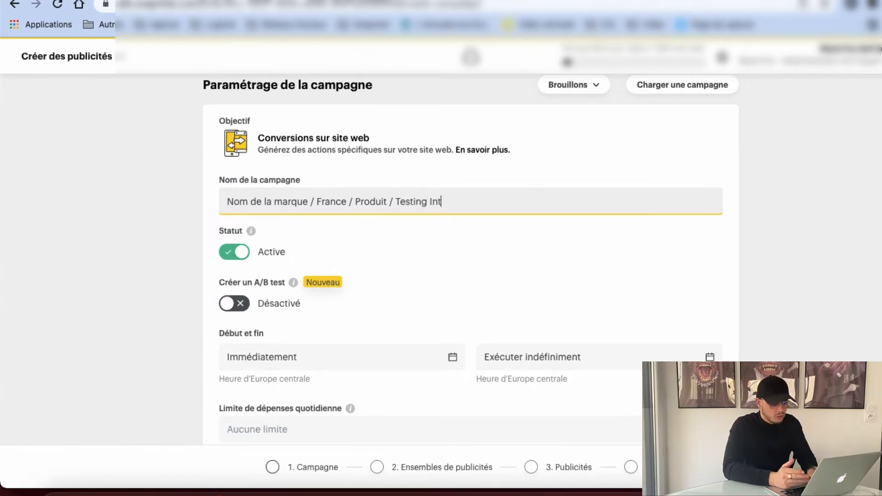
{"action": "type", "text": "érêt / mult"}
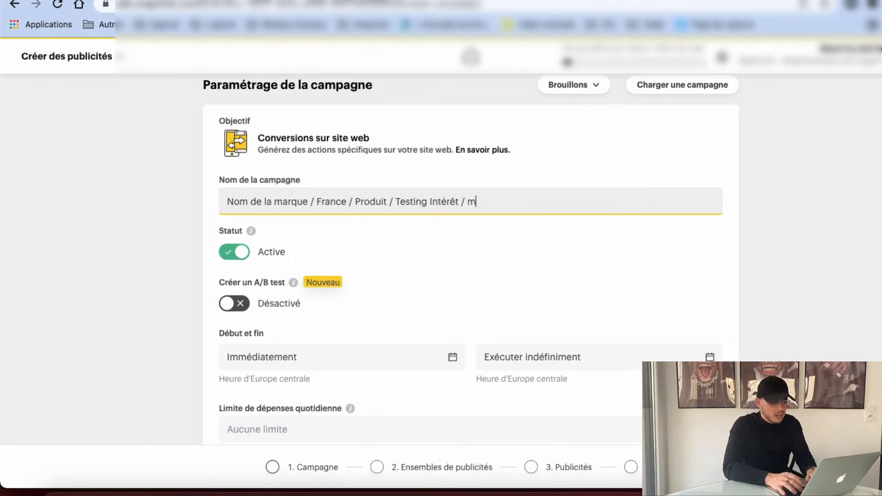
{"action": "key", "text": "BackSpace"}
{"action": "key", "text": "BackSpace"}
{"action": "key", "text": "BackSpace"}
{"action": "key", "text": "BackSpace"}
{"action": "type", "text": "Pur"}
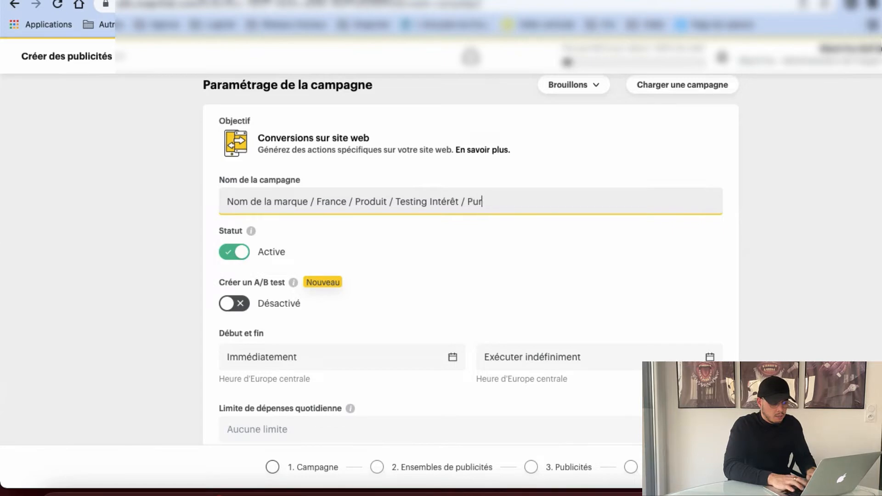
{"action": "type", "text": "chase"}
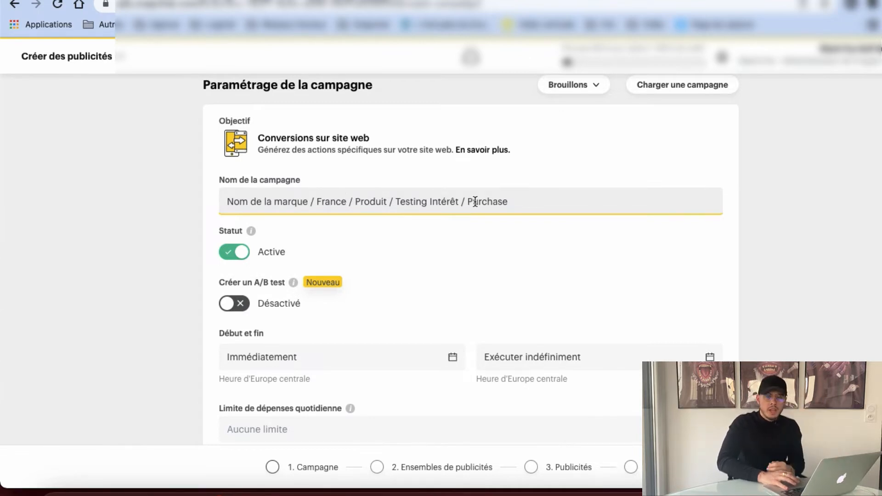
- Check the campaign's dates, spending limits and objective, and continue to the ad set stage
{"action": "scroll", "coordinate": [475, 201], "scroll_direction": "down", "scroll_amount": 1}
{"action": "scroll", "coordinate": [476, 201], "scroll_direction": "up", "scroll_amount": 1}
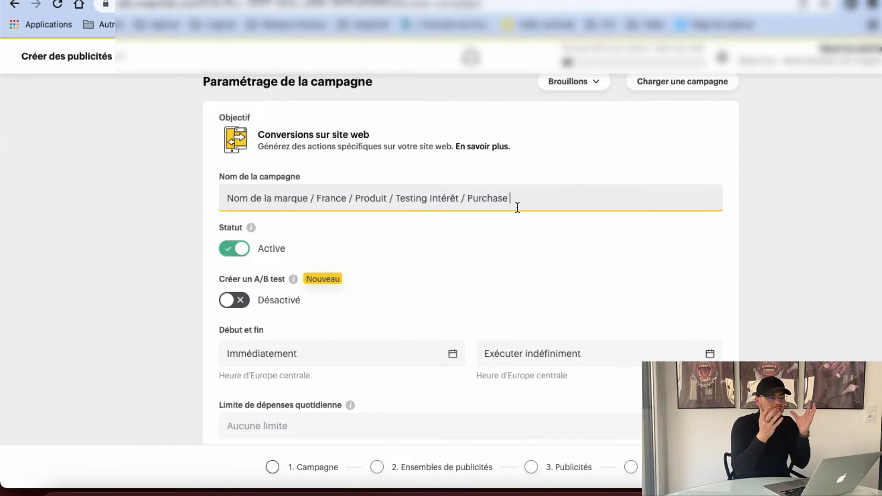
{"action": "scroll", "coordinate": [517, 208], "scroll_direction": "down", "scroll_amount": 3}
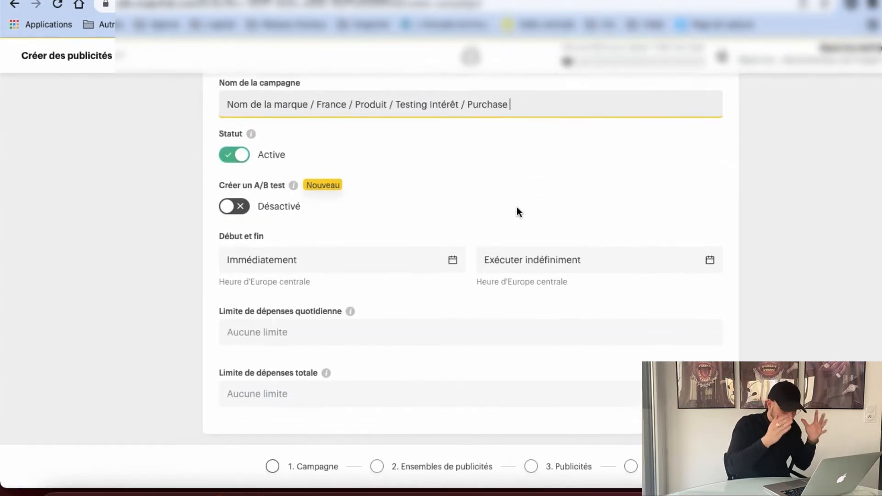
{"action": "left_click", "coordinate": [405, 335]}
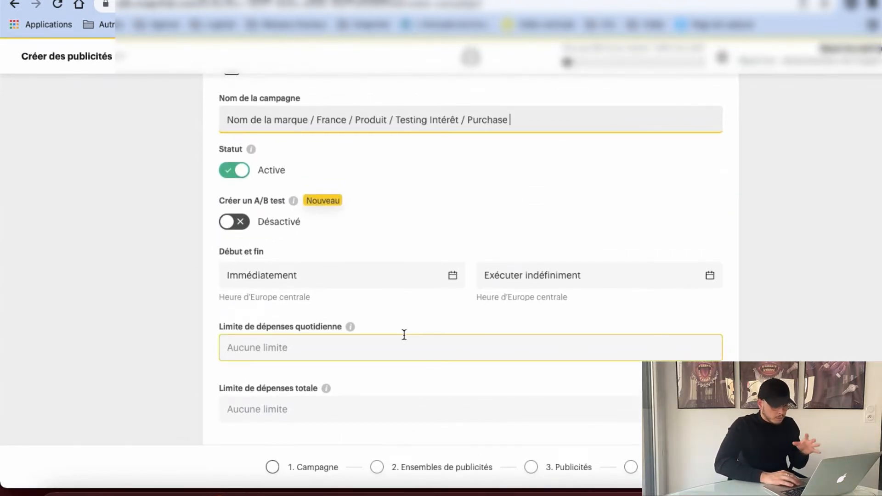
{"action": "scroll", "coordinate": [404, 335], "scroll_direction": "up", "scroll_amount": 1}
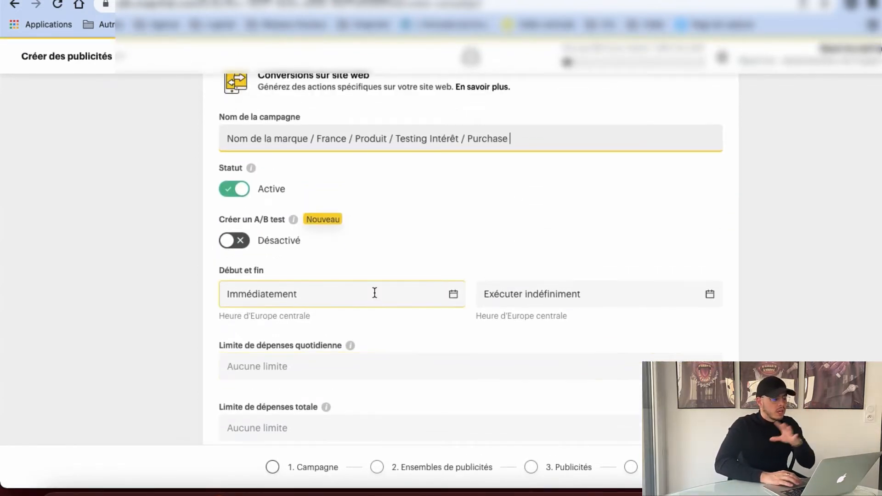
{"action": "scroll", "coordinate": [414, 262], "scroll_direction": "up", "scroll_amount": 9}
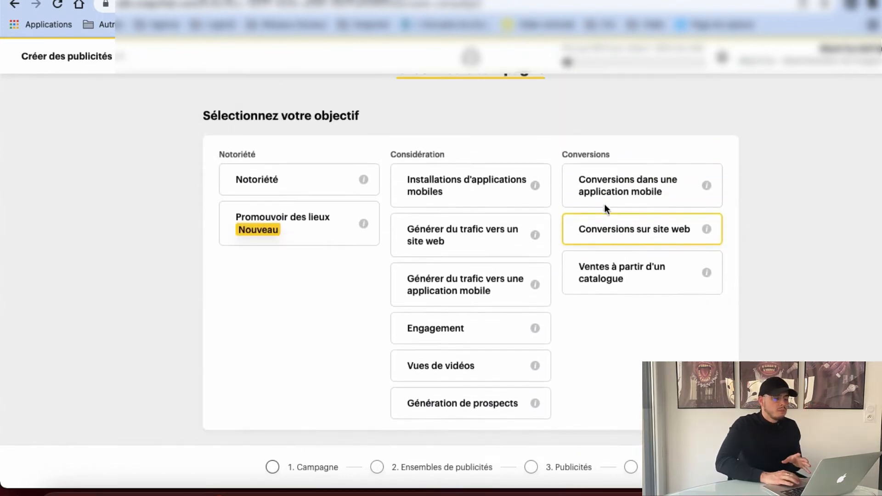
{"action": "scroll", "coordinate": [605, 205], "scroll_direction": "down", "scroll_amount": 6}
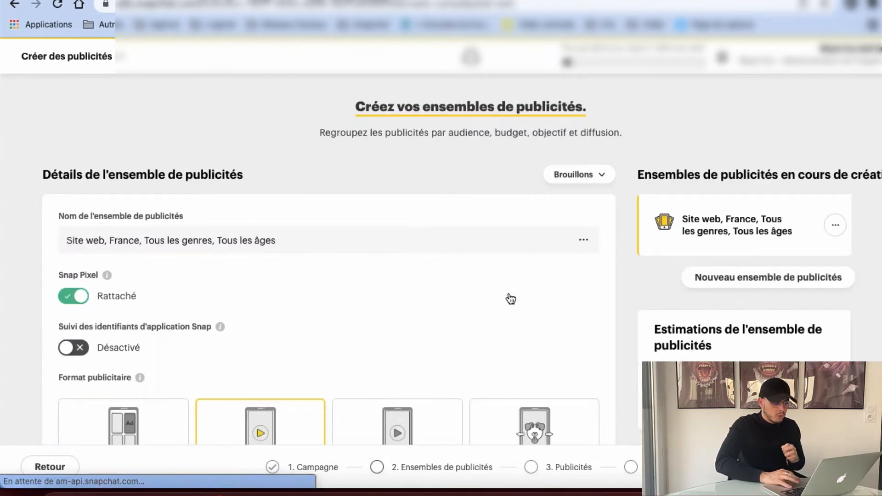
- Rename the ad set as "Beauty Mavens"
{"action": "triple_click", "coordinate": [322, 234]}
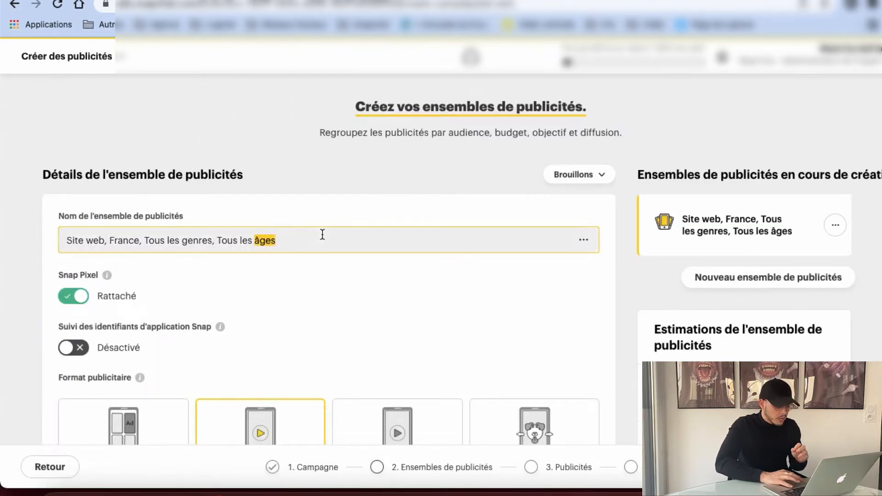
{"action": "type", "text": "Beau"}
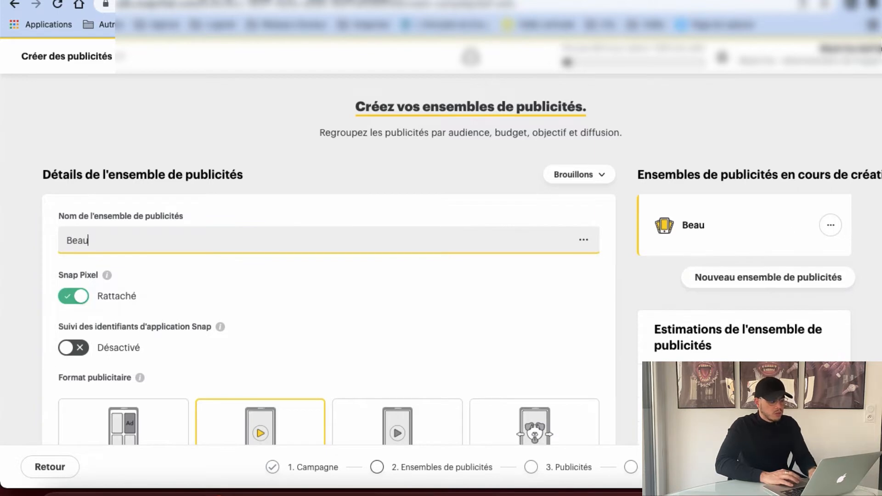
{"action": "type", "text": "ty Maves"}
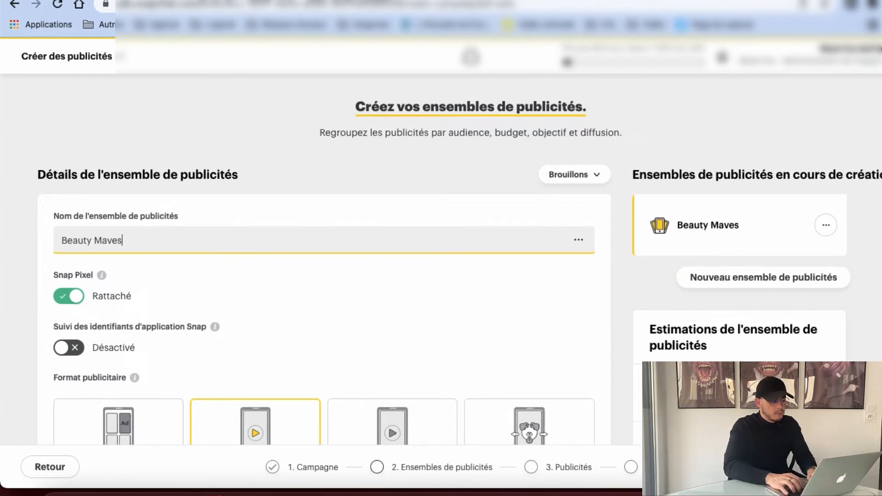
{"action": "key", "text": "BackSpace"}
{"action": "type", "text": "ns"}
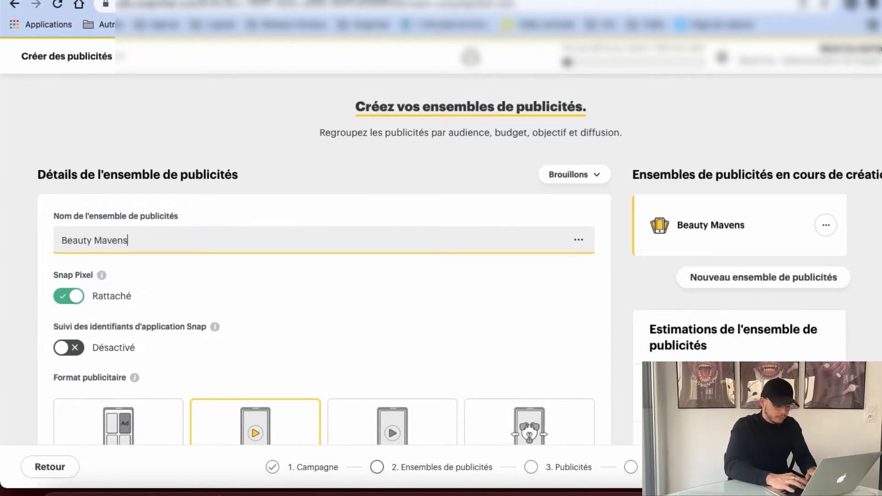
- Set the ad set's minimum age to 18 and its target gender to Femme in the demographic categories
{"action": "scroll", "coordinate": [349, 299], "scroll_direction": "down", "scroll_amount": 10}
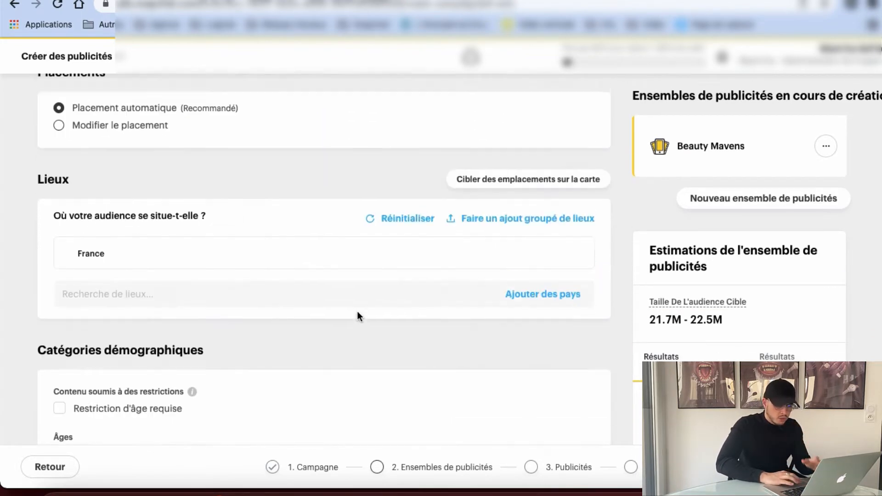
{"action": "scroll", "coordinate": [322, 353], "scroll_direction": "down", "scroll_amount": 5}
{"action": "left_click", "coordinate": [107, 257]}
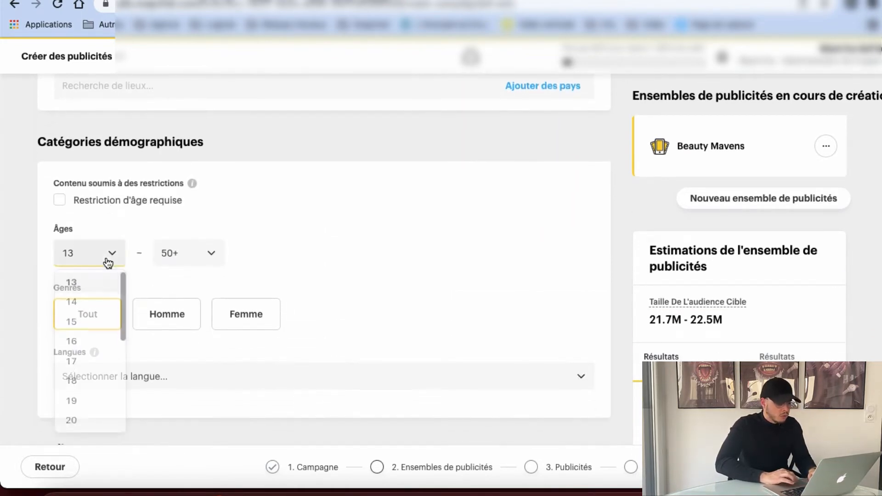
{"action": "left_click", "coordinate": [83, 389]}
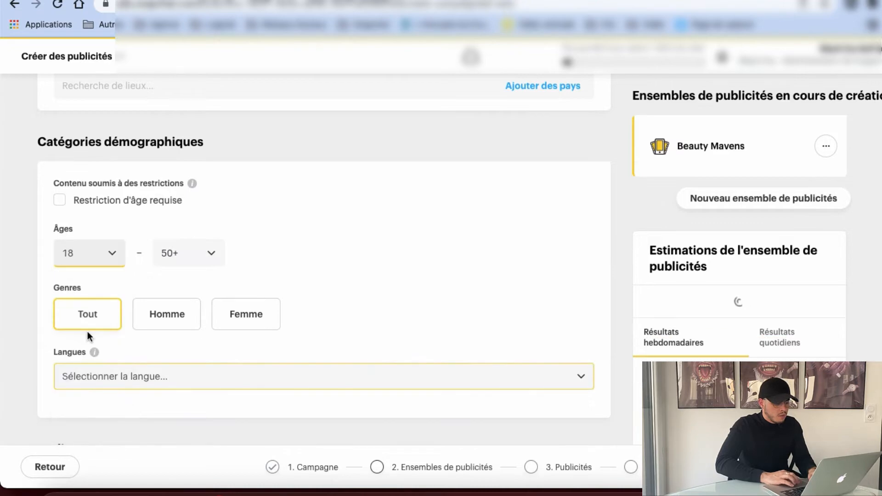
{"action": "left_click", "coordinate": [262, 319]}
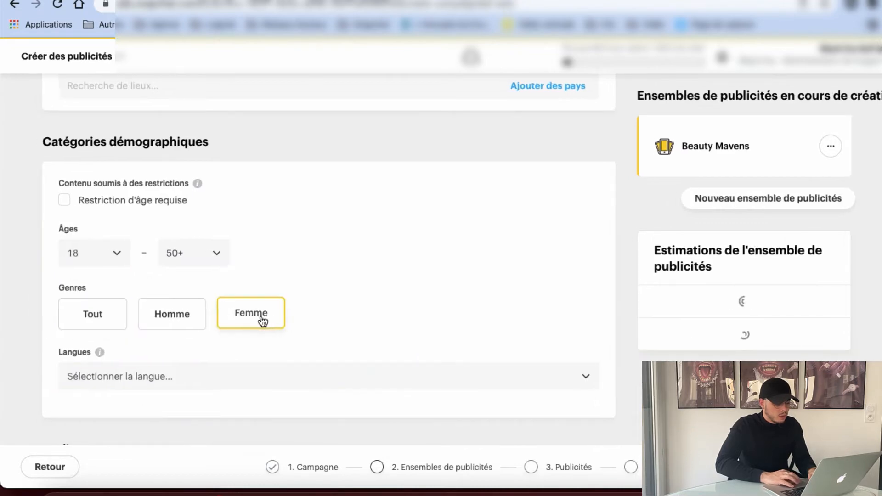
- Set the target audience's language to Français
{"action": "scroll", "coordinate": [263, 322], "scroll_direction": "down", "scroll_amount": 2}
{"action": "scroll", "coordinate": [262, 322], "scroll_direction": "down", "scroll_amount": 2}
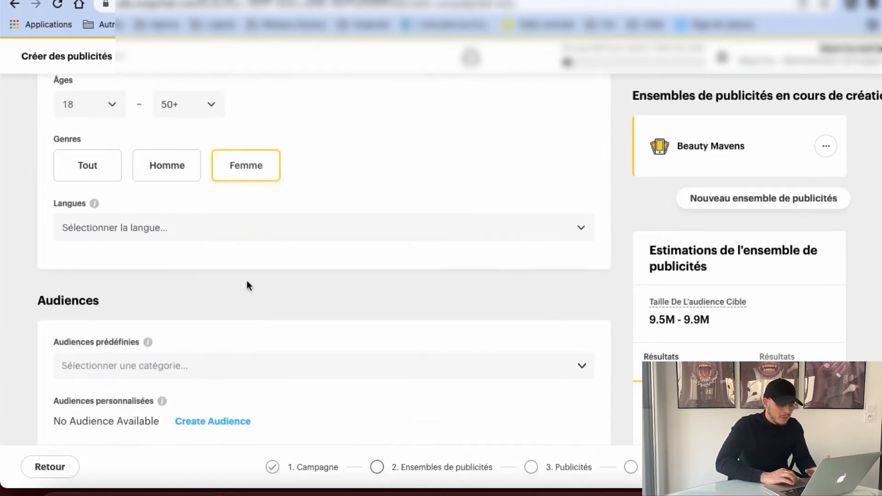
{"action": "left_click", "coordinate": [217, 230]}
{"action": "type", "text": "fran"}
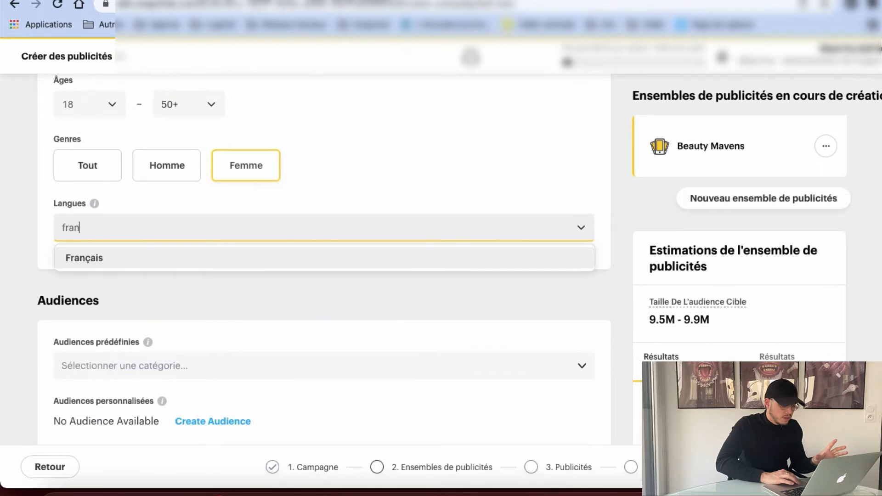
{"action": "left_click", "coordinate": [161, 259]}
- Turn off automatic audience expansion and add the predefined audience "Experts en beauté" to the ad set
{"action": "scroll", "coordinate": [200, 358], "scroll_direction": "down", "scroll_amount": 3}
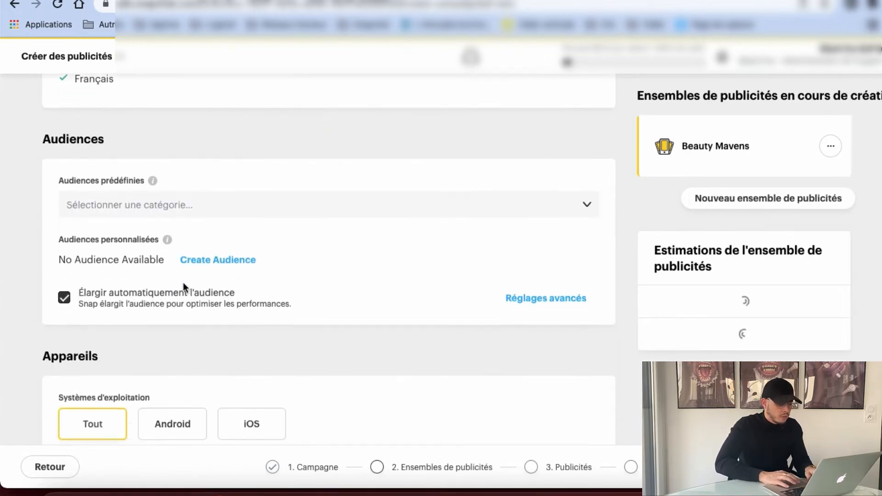
{"action": "left_click", "coordinate": [62, 299]}
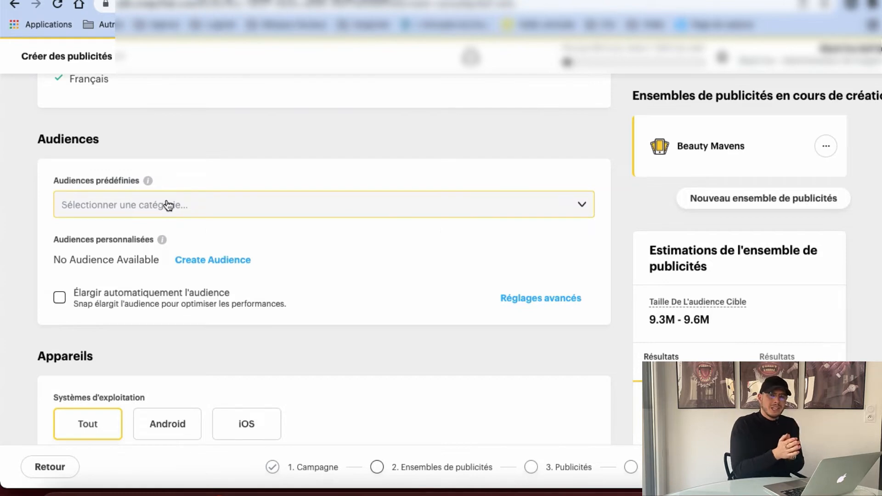
{"action": "left_click", "coordinate": [168, 205]}
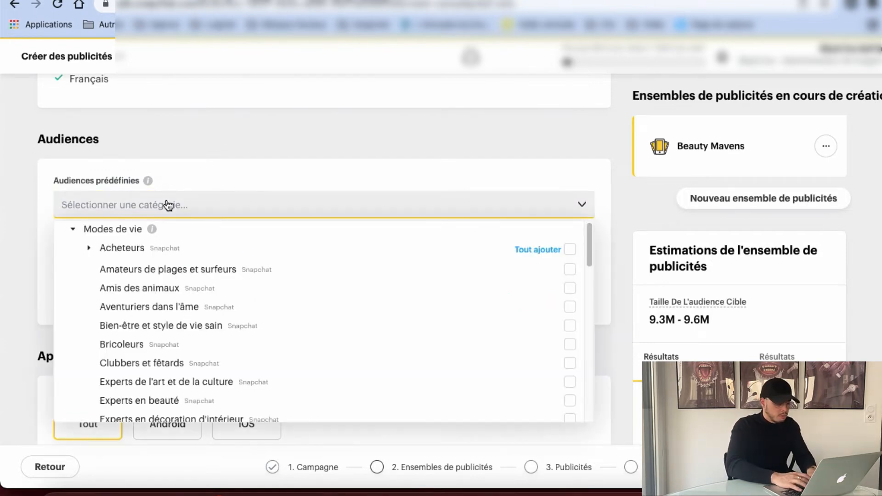
{"action": "type", "text": "beauty"}
{"action": "key", "text": "BackSpace"}
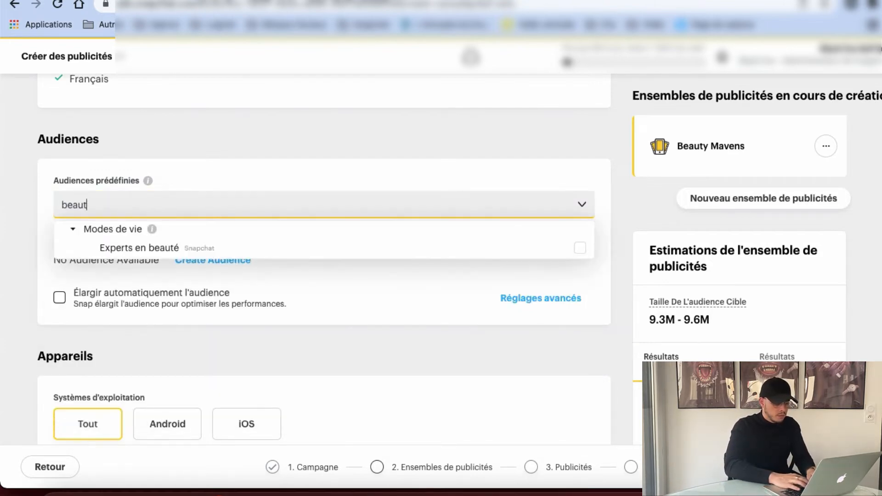
{"action": "left_click", "coordinate": [580, 248]}
{"action": "left_click", "coordinate": [15, 291]}
- Leave the device targeting as it is and set the ad set's daily budget to 30 €
{"action": "scroll", "coordinate": [40, 343], "scroll_direction": "down", "scroll_amount": 6}
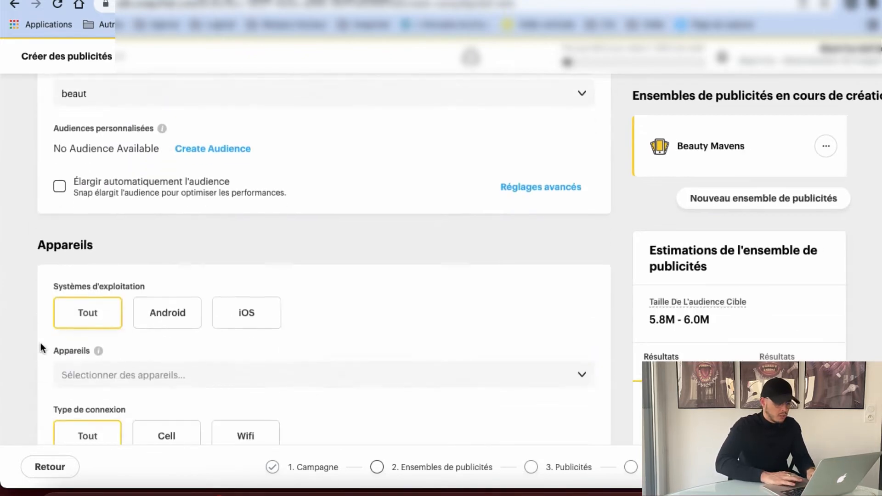
{"action": "scroll", "coordinate": [41, 343], "scroll_direction": "down", "scroll_amount": 2}
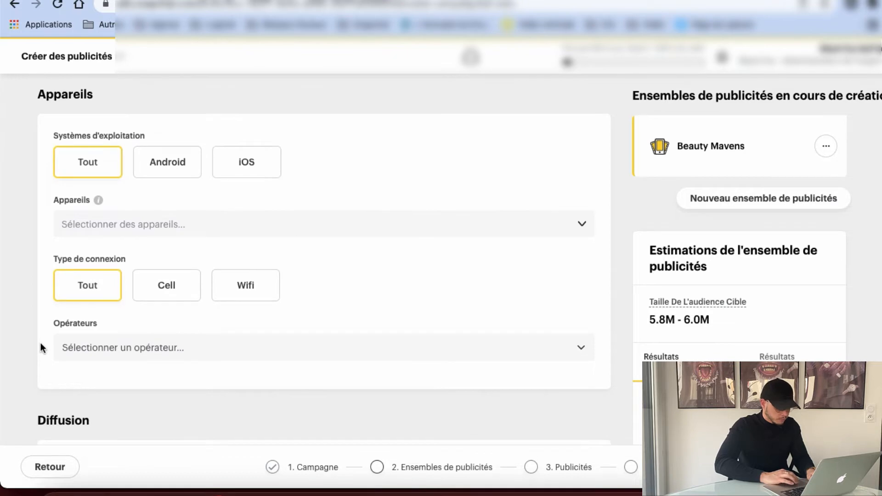
{"action": "scroll", "coordinate": [63, 292], "scroll_direction": "down", "scroll_amount": 5}
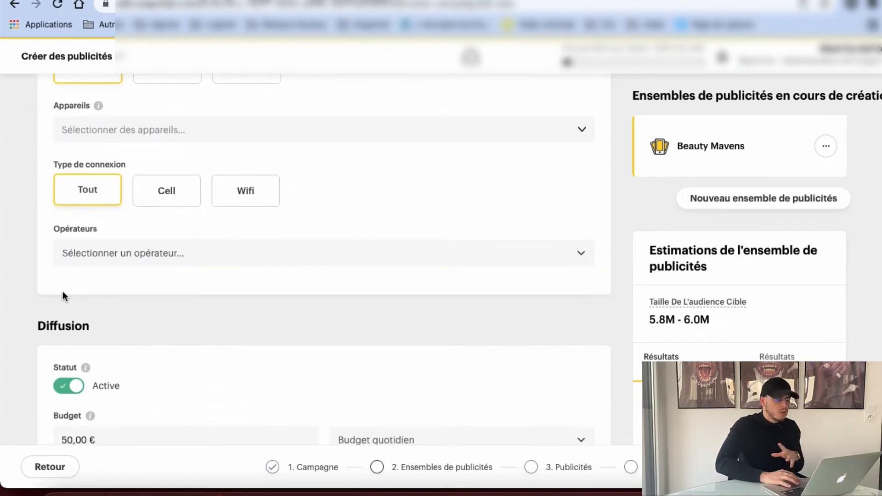
{"action": "scroll", "coordinate": [62, 291], "scroll_direction": "up", "scroll_amount": 5}
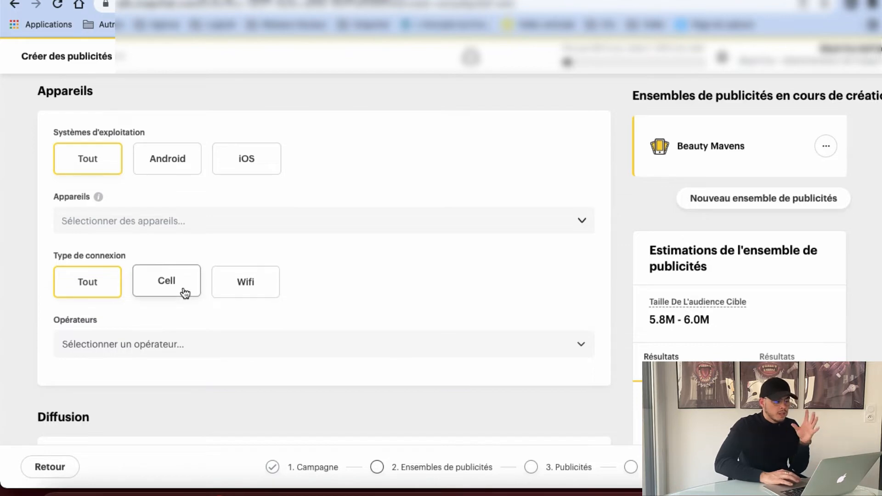
{"action": "scroll", "coordinate": [174, 378], "scroll_direction": "down", "scroll_amount": 5}
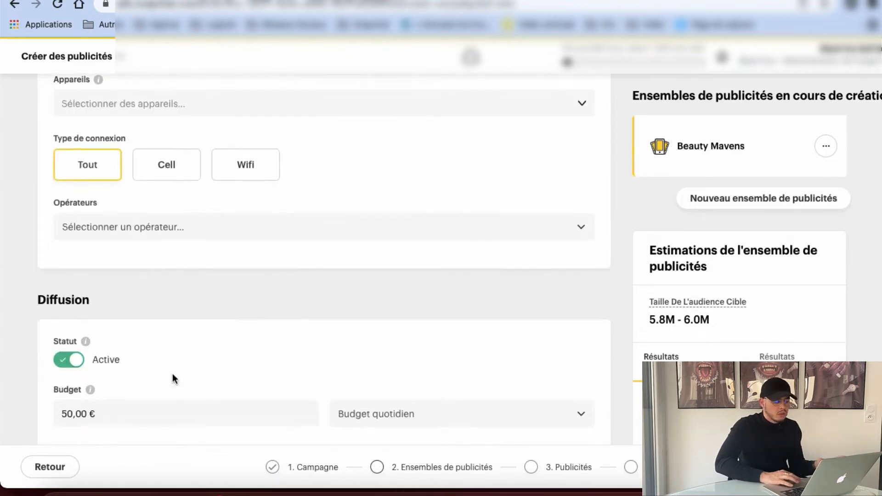
{"action": "scroll", "coordinate": [172, 375], "scroll_direction": "down", "scroll_amount": 8}
{"action": "left_click", "coordinate": [65, 221]}
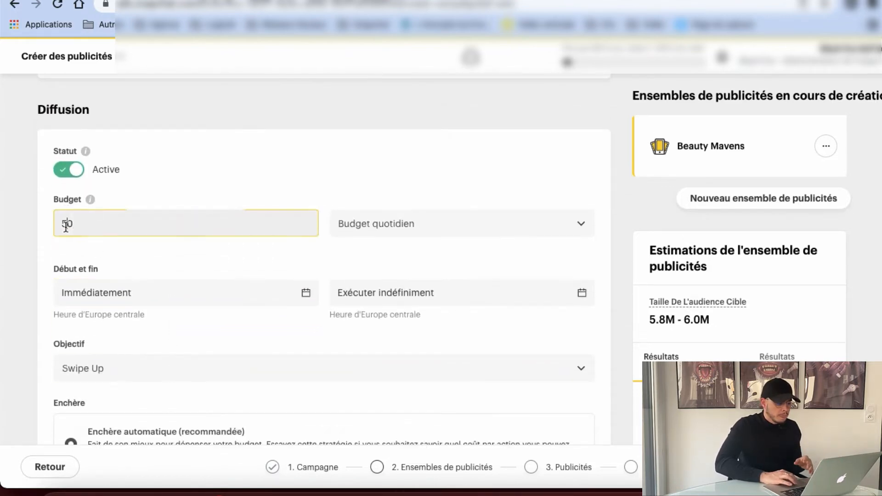
{"action": "key", "text": "BackSpace"}
{"action": "key", "text": "BackSpace"}
{"action": "type", "text": "3"}
{"action": "left_click", "coordinate": [221, 324]}
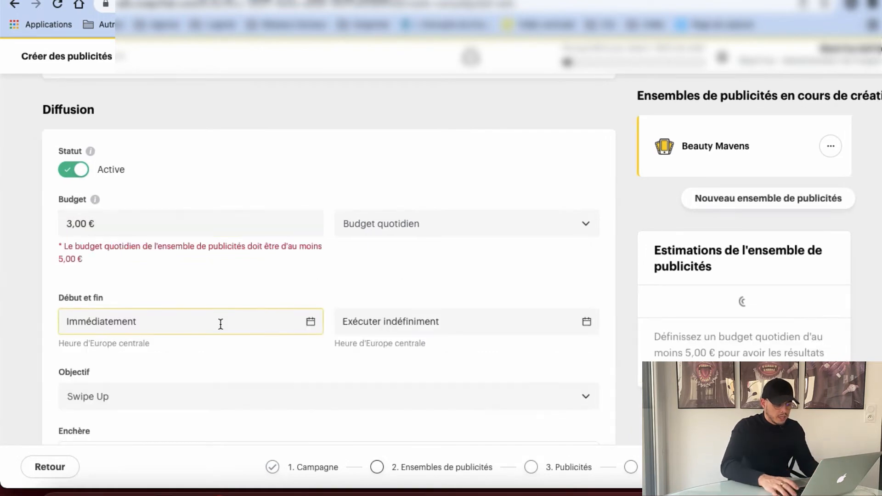
{"action": "left_click", "coordinate": [72, 223]}
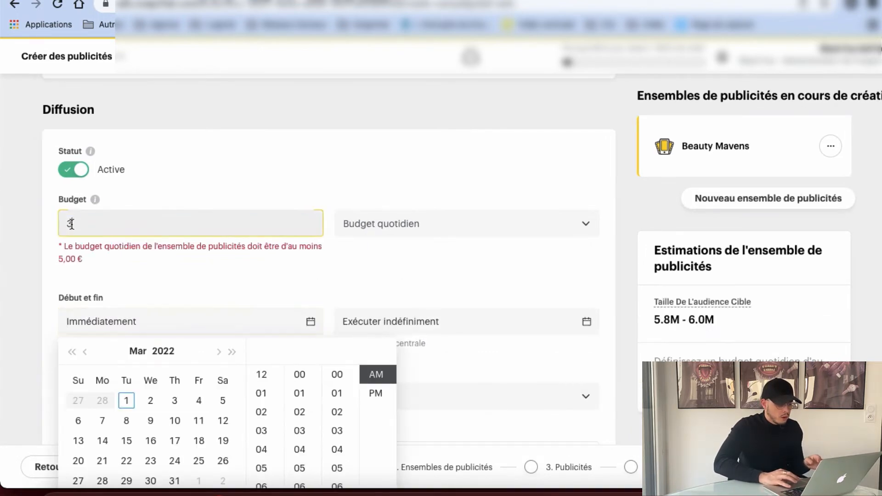
{"action": "type", "text": "0"}
{"action": "left_click", "coordinate": [23, 244]}
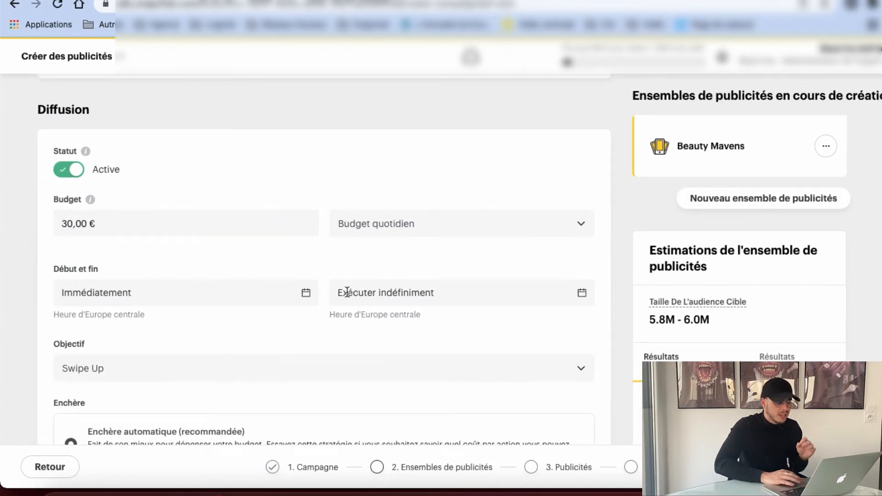
{"action": "left_click", "coordinate": [296, 298]}
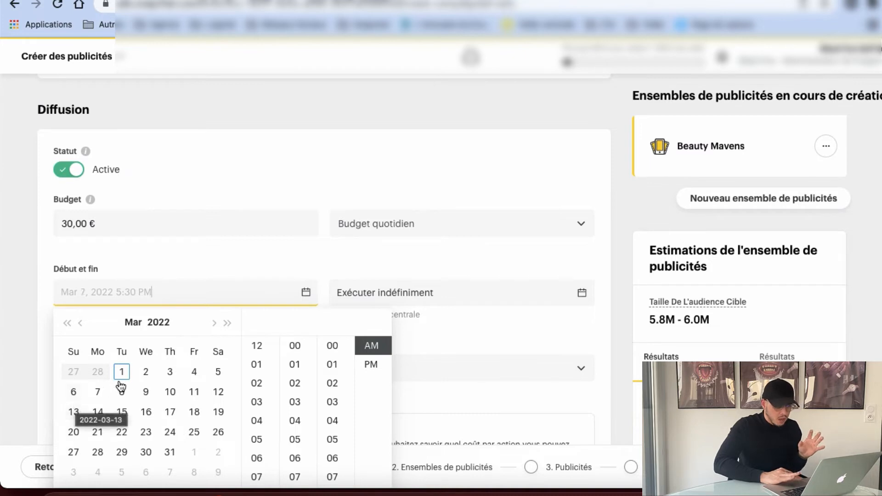
{"action": "left_click", "coordinate": [146, 374]}
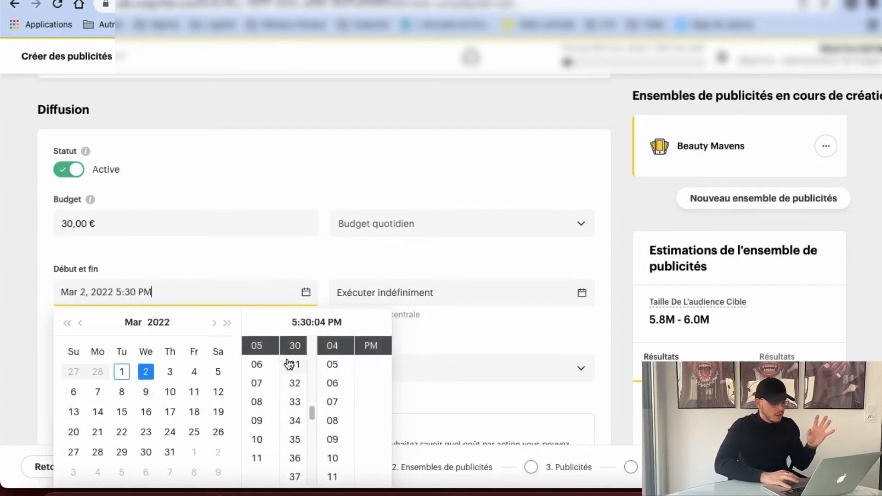
{"action": "scroll", "coordinate": [249, 373], "scroll_direction": "up", "scroll_amount": 3}
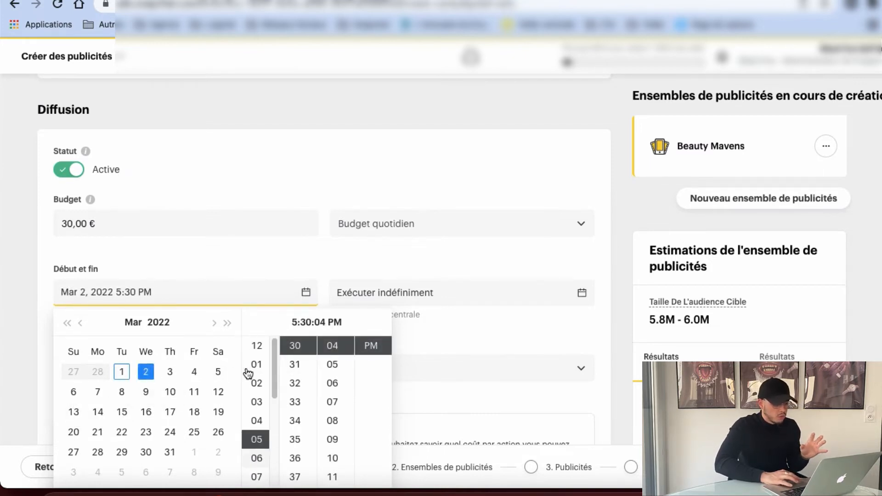
{"action": "left_click", "coordinate": [254, 421]}
{"action": "scroll", "coordinate": [305, 404], "scroll_direction": "up", "scroll_amount": 10}
{"action": "left_click", "coordinate": [295, 347]}
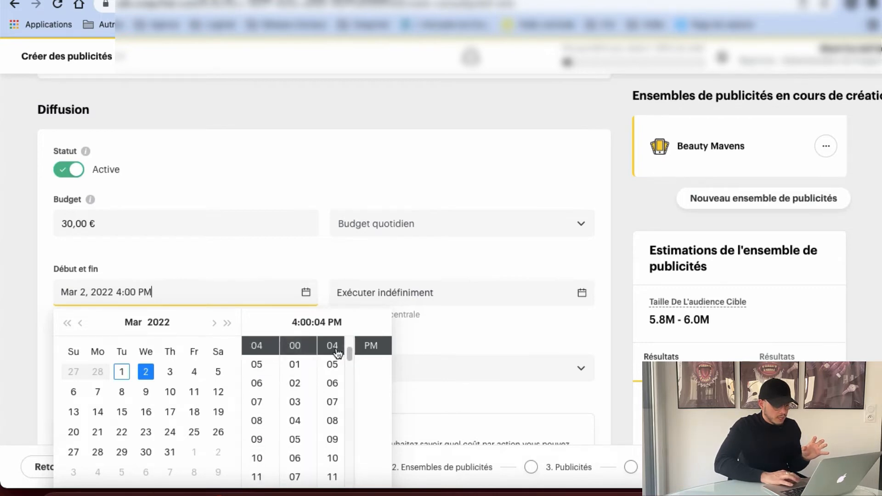
{"action": "scroll", "coordinate": [368, 356], "scroll_direction": "up", "scroll_amount": 1}
{"action": "left_click", "coordinate": [369, 351]}
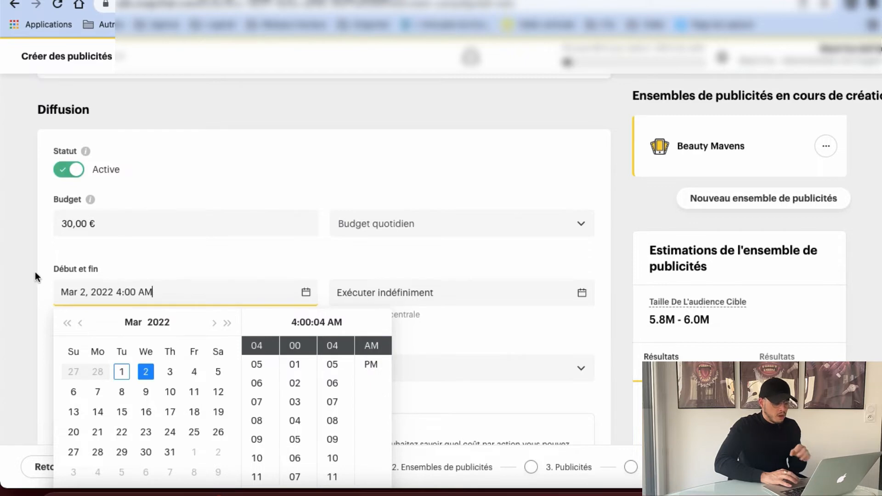
{"action": "left_click", "coordinate": [17, 270]}
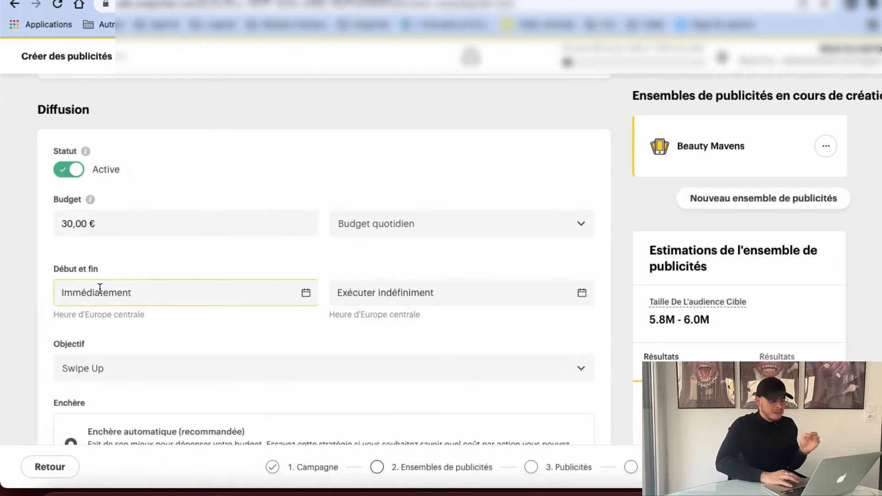
- Set the ad set's start to Mar 2, 2022 at 4:30 AM and confirm it
{"action": "scroll", "coordinate": [99, 288], "scroll_direction": "down", "scroll_amount": 5}
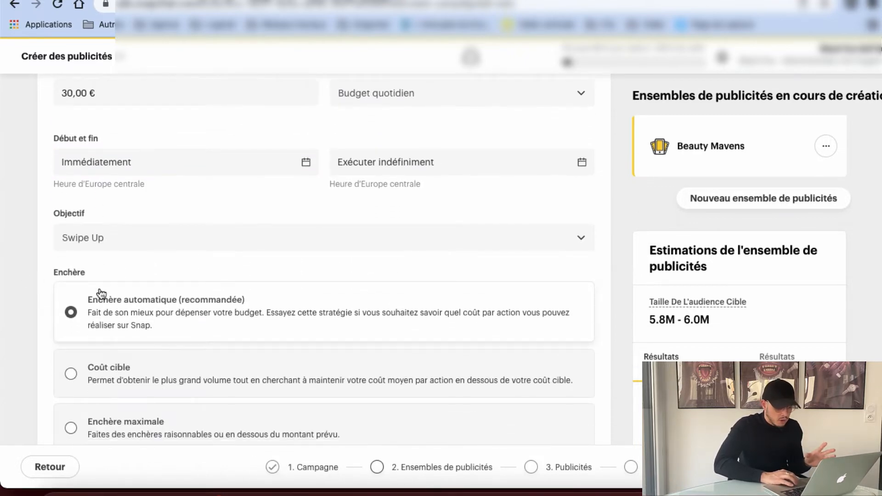
{"action": "left_click", "coordinate": [236, 171]}
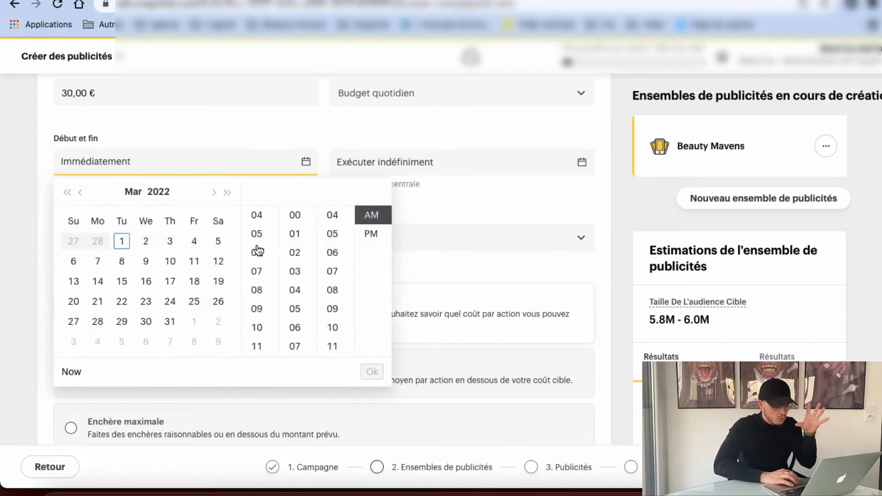
{"action": "scroll", "coordinate": [271, 229], "scroll_direction": "up", "scroll_amount": 1}
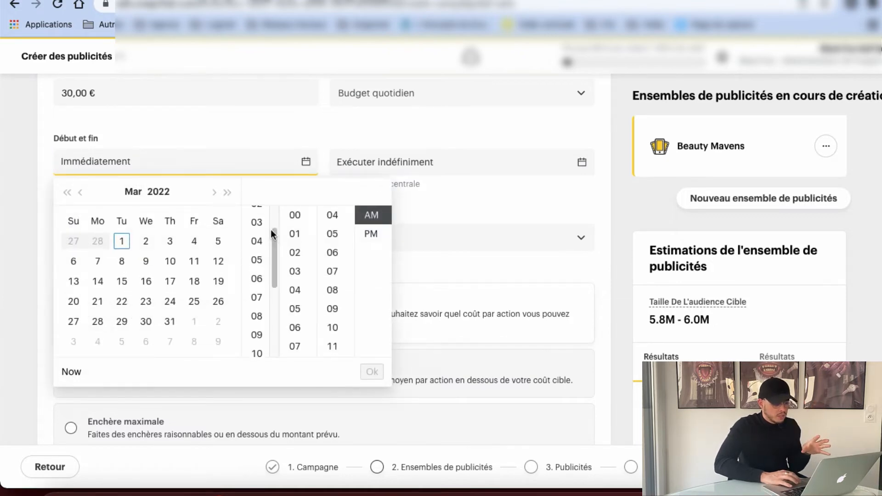
{"action": "left_click", "coordinate": [146, 241]}
{"action": "scroll", "coordinate": [258, 225], "scroll_direction": "up", "scroll_amount": 1}
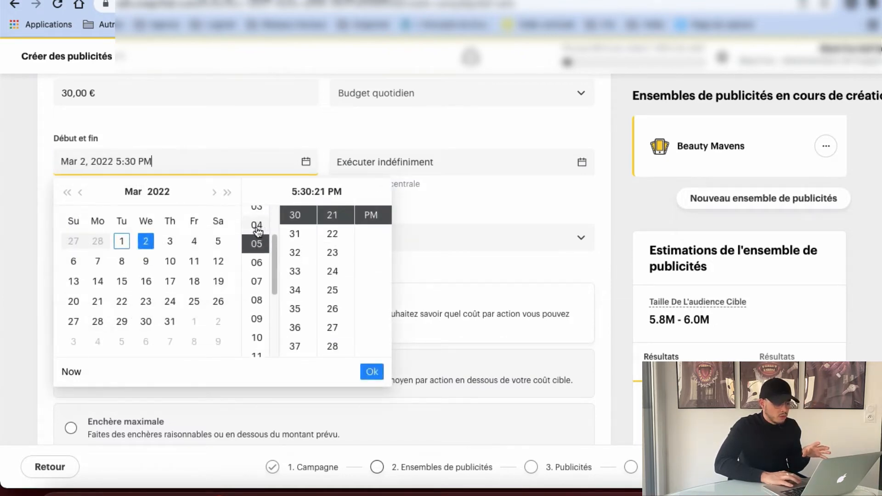
{"action": "left_click", "coordinate": [257, 226]}
{"action": "left_click", "coordinate": [373, 221]}
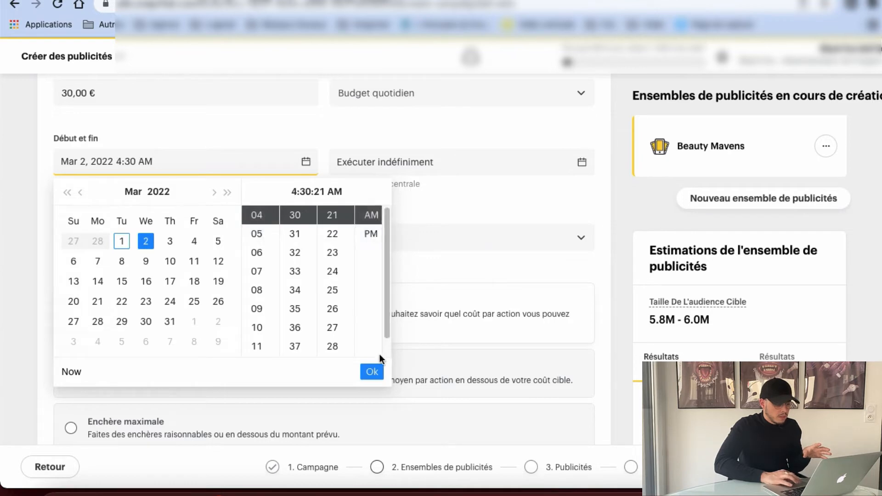
{"action": "left_click", "coordinate": [372, 371]}
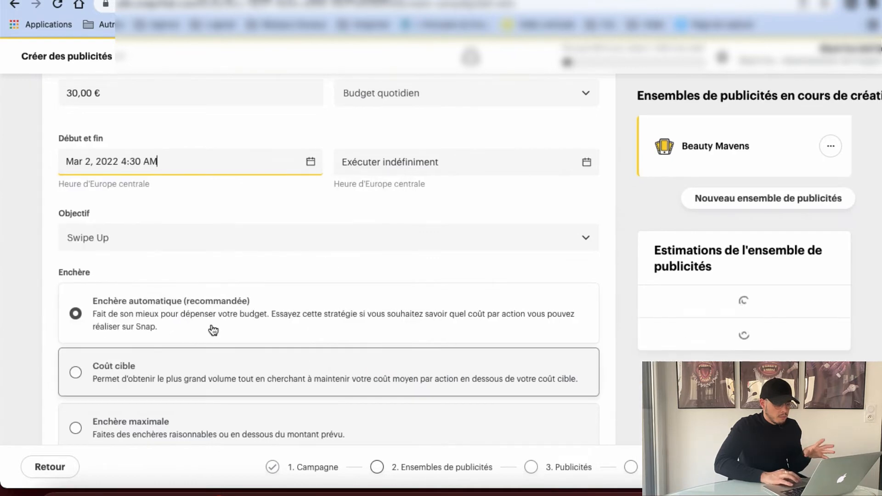
- Set the delivery objective to Achats (Pixel) with a target cost bid of 12 € per purchase
{"action": "left_click", "coordinate": [138, 242]}
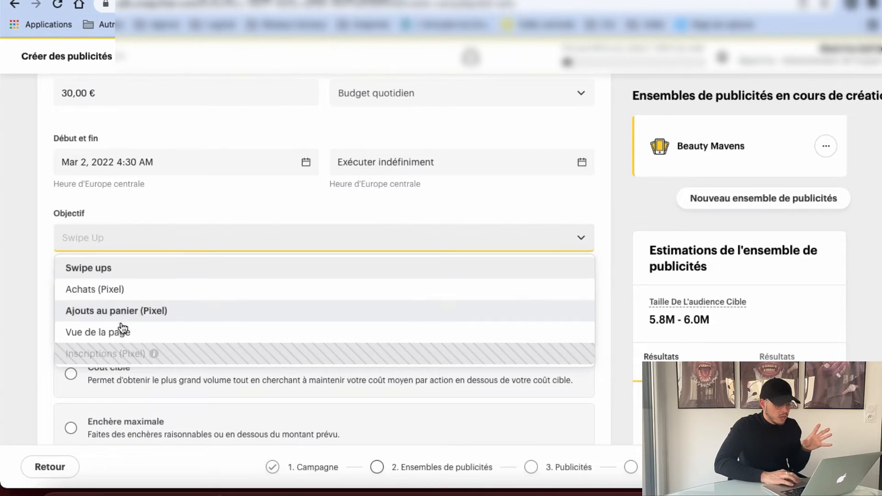
{"action": "left_click", "coordinate": [117, 292]}
{"action": "scroll", "coordinate": [117, 294], "scroll_direction": "down", "scroll_amount": 2}
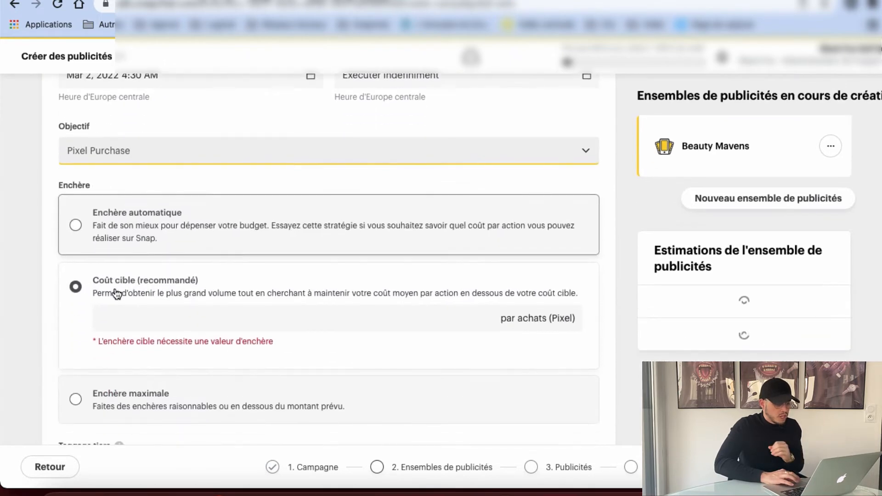
{"action": "left_click", "coordinate": [116, 321]}
{"action": "type", "text": "12"}
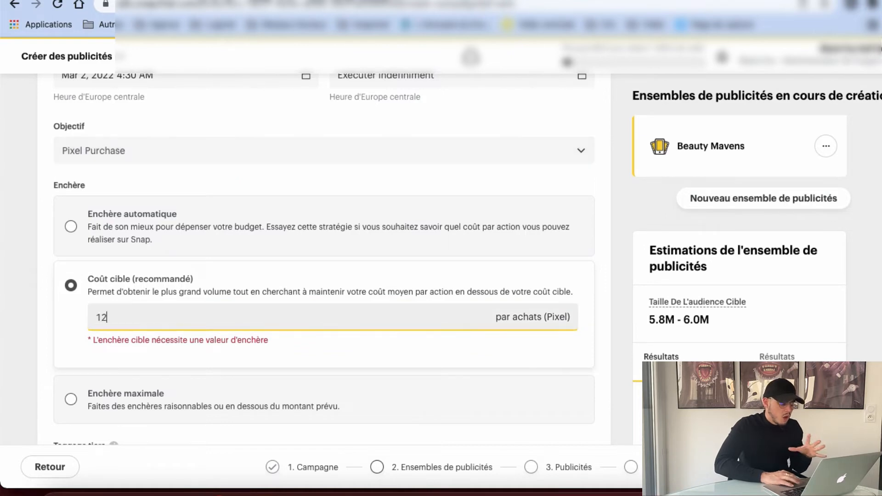
{"action": "left_click", "coordinate": [23, 322]}
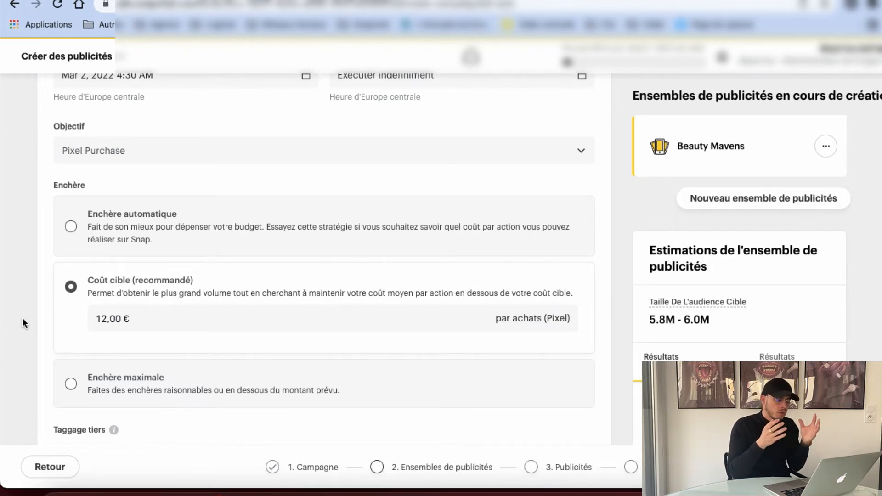
{"action": "left_click", "coordinate": [106, 317]}
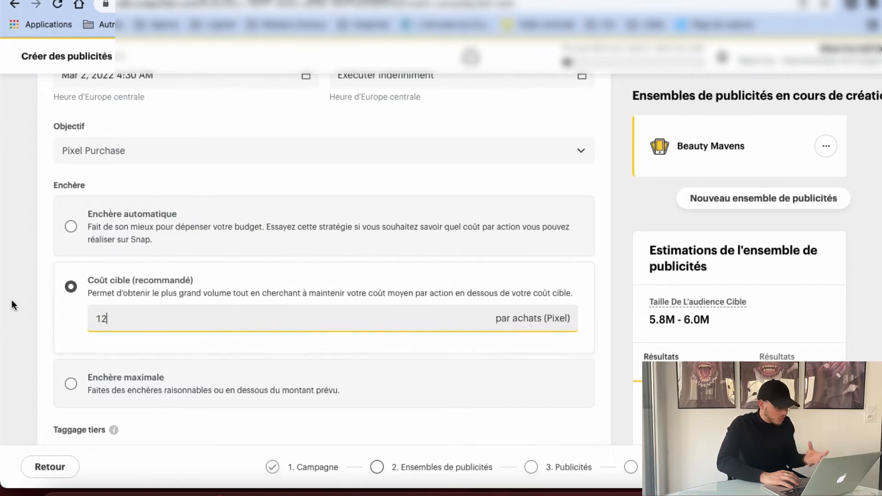
- Duplicate the Beauty Mavens ad set
{"action": "scroll", "coordinate": [32, 412], "scroll_direction": "down", "scroll_amount": 2}
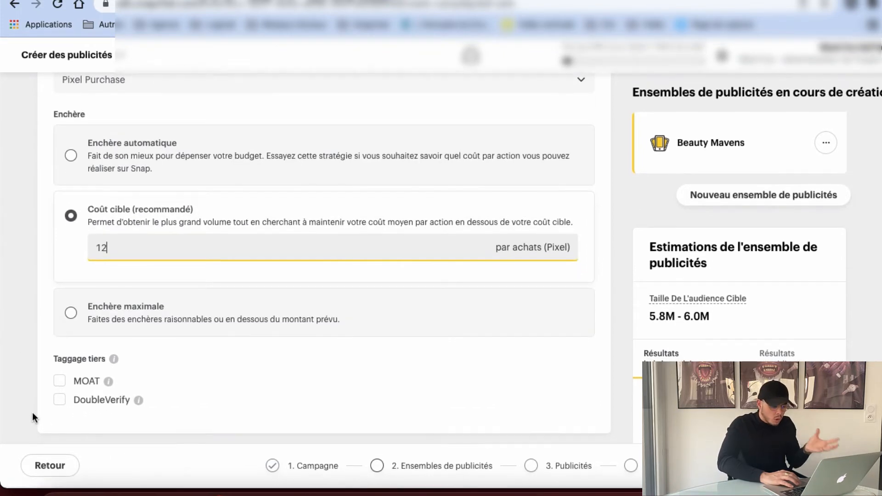
{"action": "scroll", "coordinate": [83, 404], "scroll_direction": "up", "scroll_amount": 5}
{"action": "scroll", "coordinate": [84, 405], "scroll_direction": "down", "scroll_amount": 5}
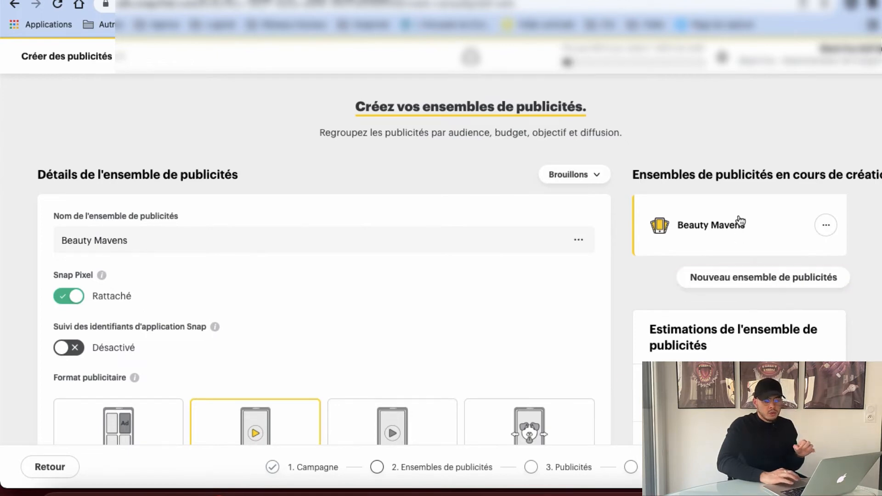
{"action": "left_click", "coordinate": [825, 228]}
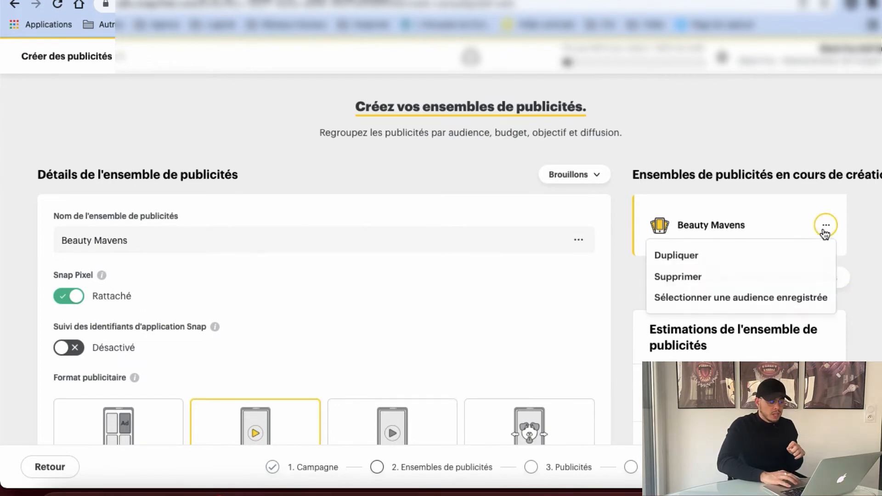
{"action": "left_click", "coordinate": [759, 259]}
- Open the duplicated ad set and rename it as "Broad 30 ans Femme +"
{"action": "left_click", "coordinate": [705, 285]}
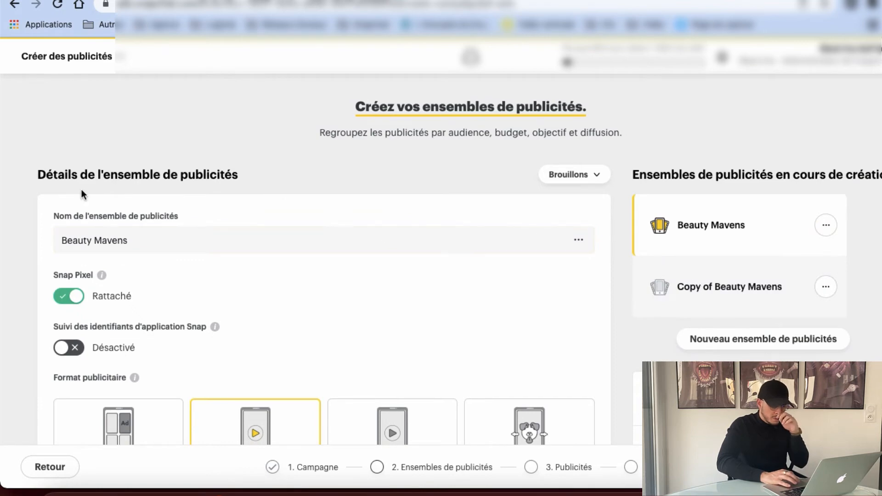
{"action": "left_click", "coordinate": [100, 239]}
{"action": "left_click_drag", "start_coordinate": [164, 239], "coordinate": [1, 240]}
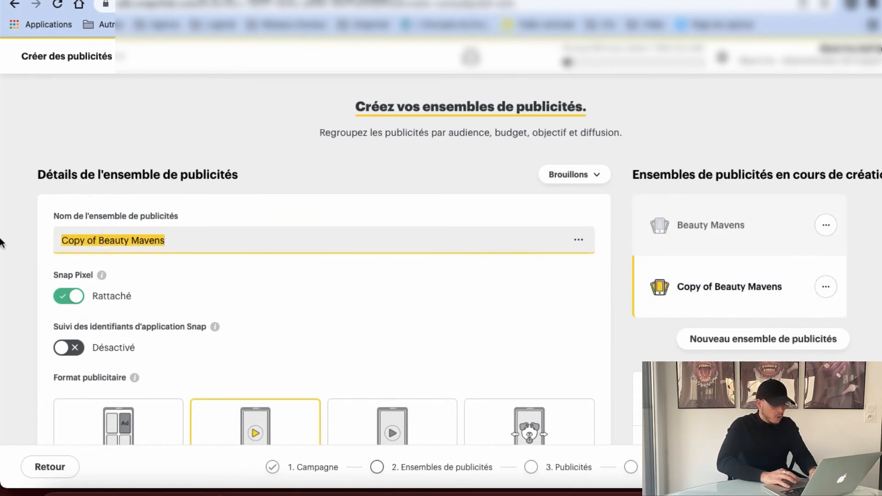
{"action": "type", "text": "Broad 30"}
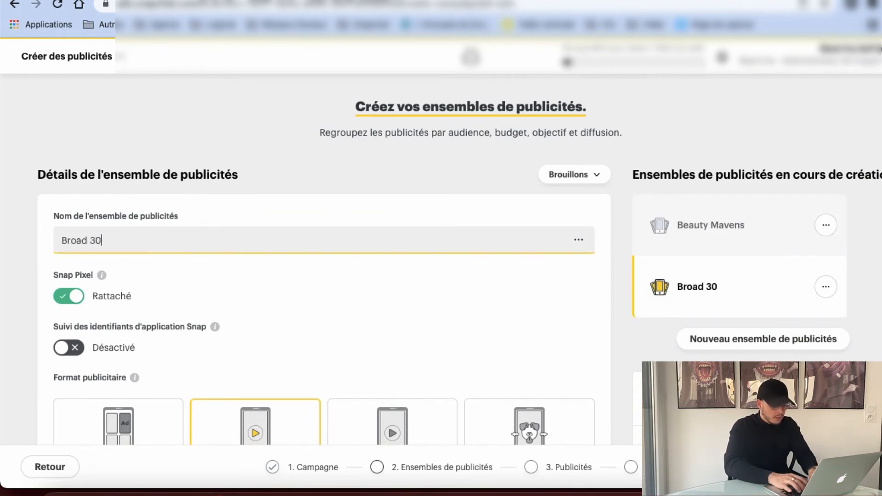
{"action": "type", "text": " ans Femme"}
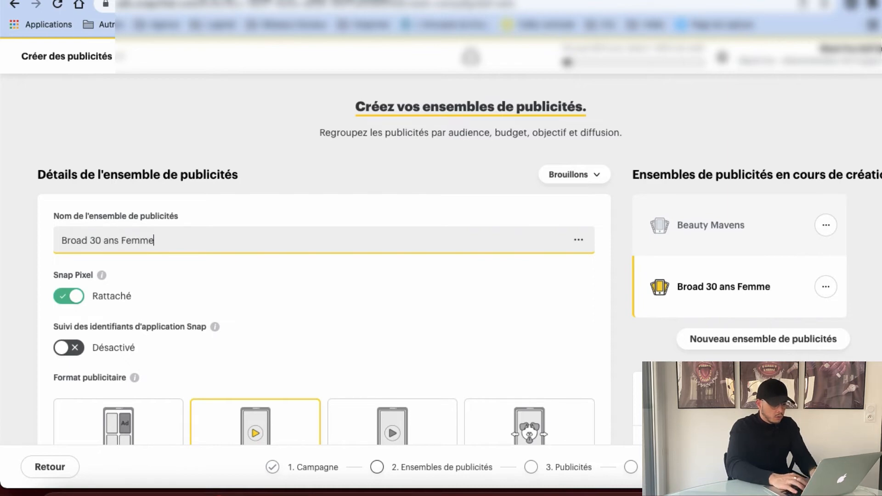
{"action": "type", "text": " +"}
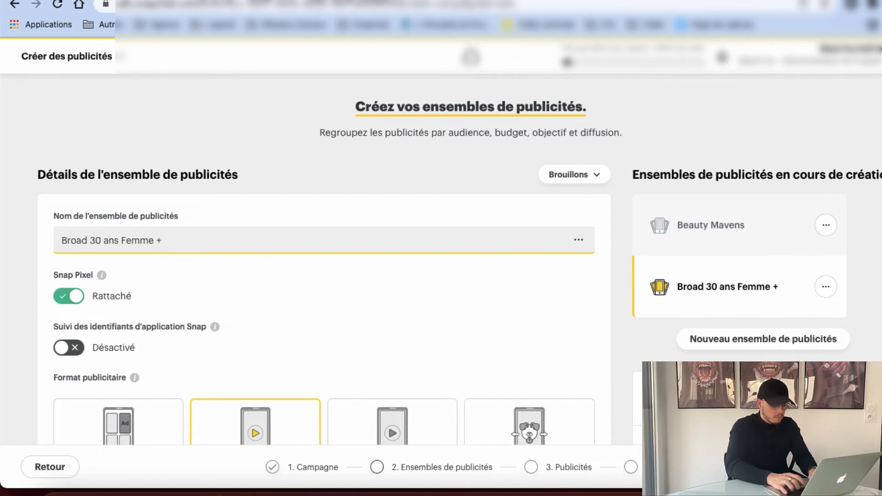
{"action": "scroll", "coordinate": [2, 238], "scroll_direction": "down", "scroll_amount": 15}
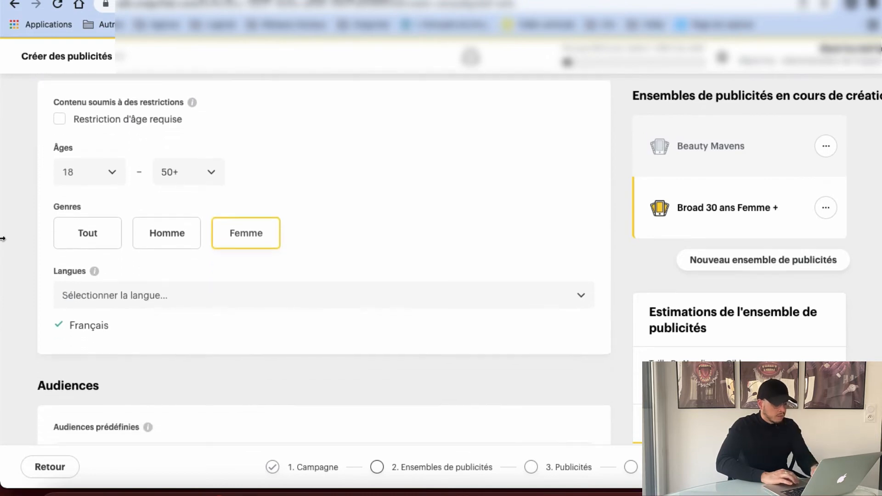
- Set the minimum age of the "Broad 30 ans Femme +" ad set to 30
{"action": "left_click", "coordinate": [114, 173]}
{"action": "scroll", "coordinate": [109, 330], "scroll_direction": "down", "scroll_amount": 5}
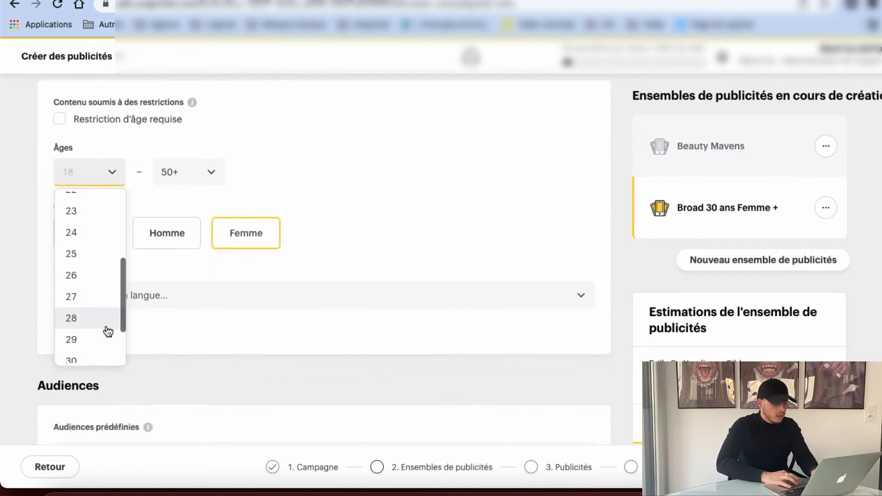
{"action": "scroll", "coordinate": [109, 331], "scroll_direction": "down", "scroll_amount": 1}
{"action": "left_click", "coordinate": [94, 337]}
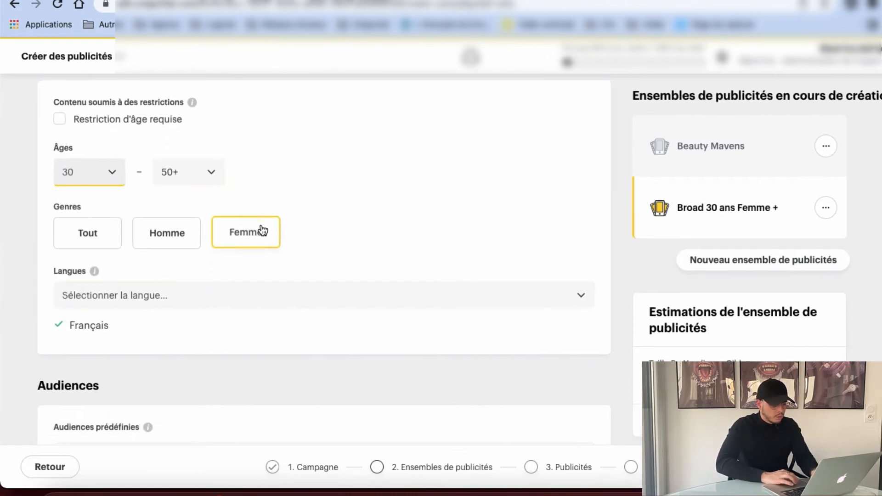
- Remove the Experts en beauté predefined audience and enable automatic audience expansion for the broad ad set
{"action": "scroll", "coordinate": [211, 289], "scroll_direction": "down", "scroll_amount": 7}
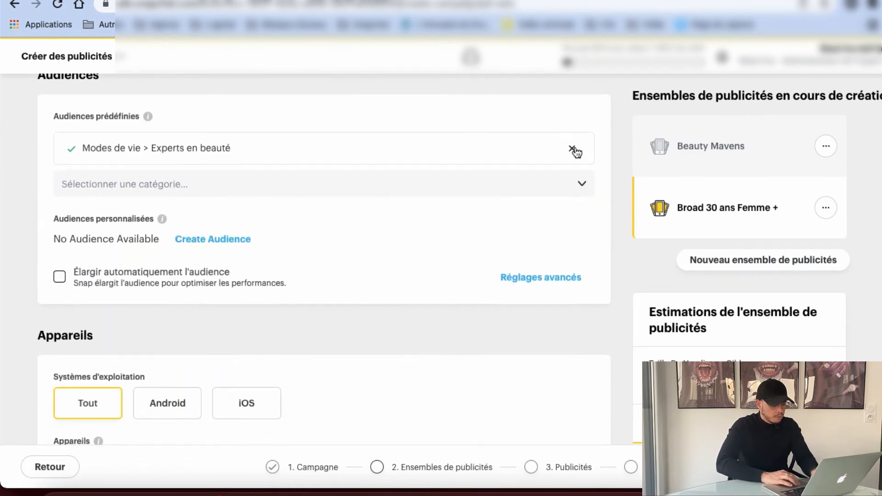
{"action": "left_click", "coordinate": [573, 149]}
{"action": "left_click", "coordinate": [69, 238]}
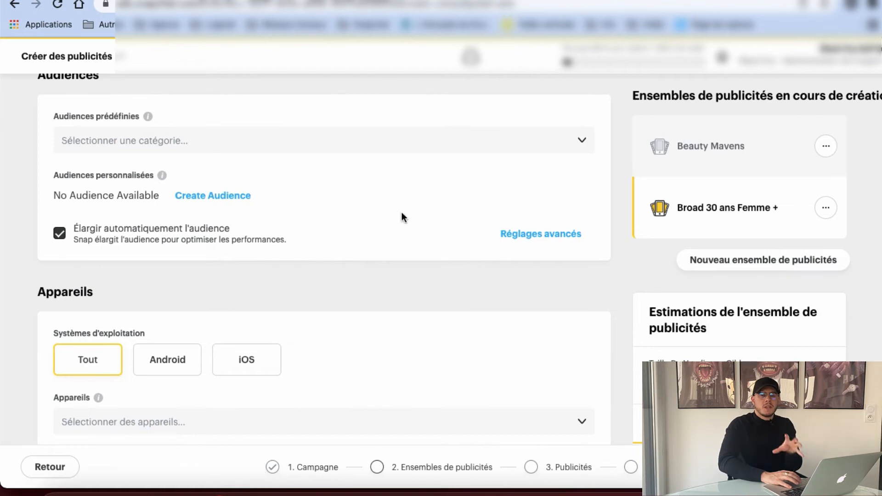
- Duplicate the "Broad 30 ans Femme +" ad set and open the copy
{"action": "left_click", "coordinate": [820, 214]}
{"action": "left_click", "coordinate": [743, 248]}
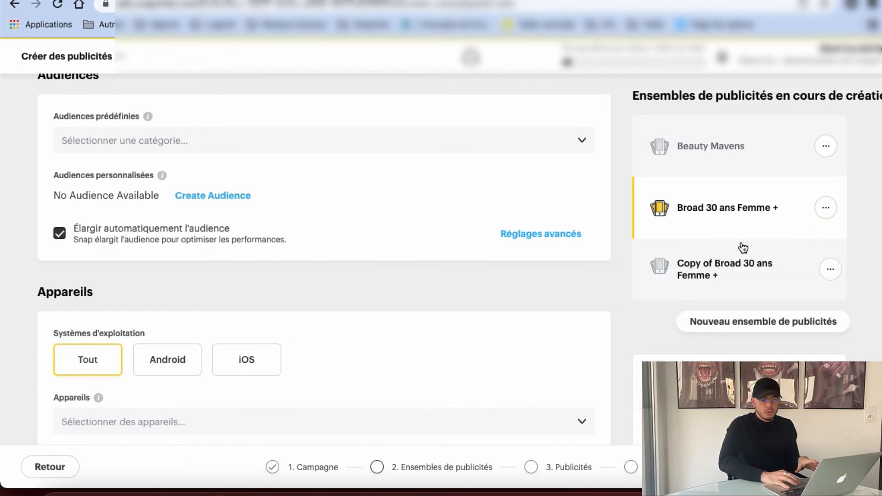
{"action": "left_click", "coordinate": [724, 272]}
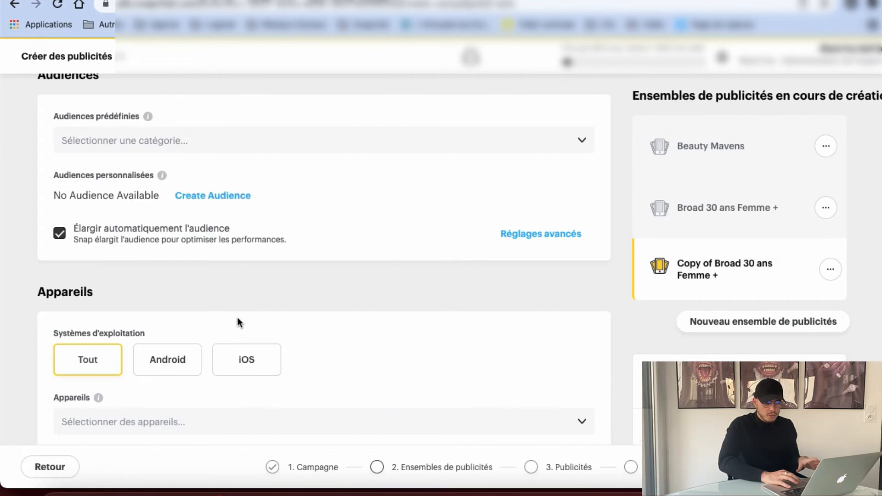
- Turn off automatic audience expansion in the copied ad set and open its predefined audience categories
{"action": "scroll", "coordinate": [238, 321], "scroll_direction": "up", "scroll_amount": 1}
{"action": "left_click", "coordinate": [59, 272]}
{"action": "left_click", "coordinate": [83, 181]}
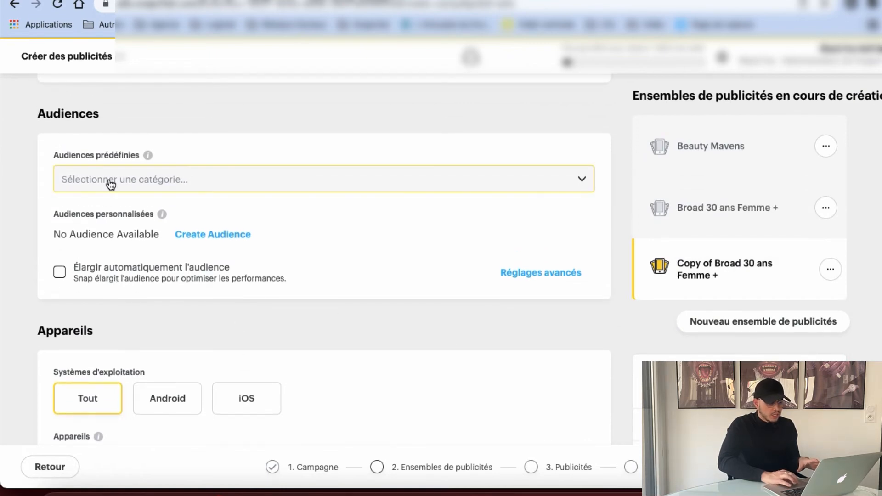
{"action": "type", "text": "shopped"}
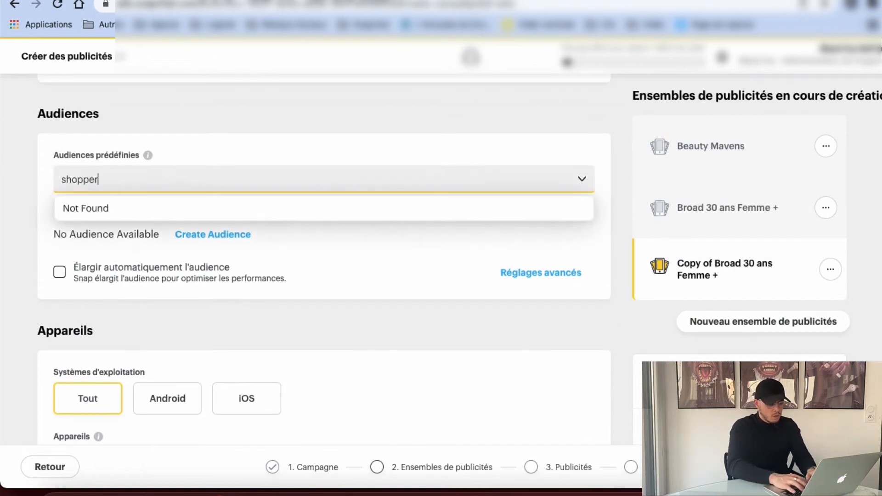
{"action": "key", "text": "BackSpace"}
{"action": "key", "text": "BackSpace"}
{"action": "key", "text": "BackSpace"}
{"action": "key", "text": "BackSpace"}
{"action": "key", "text": "BackSpace"}
{"action": "key", "text": "BackSpace"}
{"action": "key", "text": "BackSpace"}
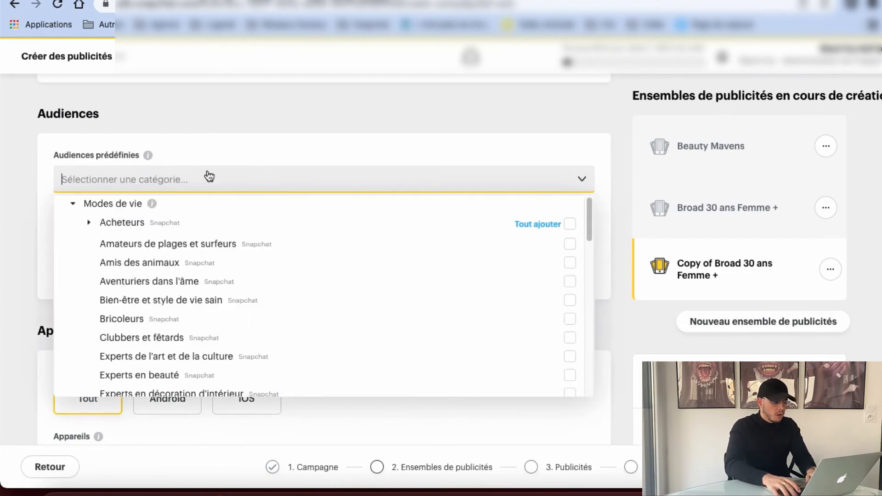
- Add Modes de vie > Acheteurs as the predefined audience and close the category list
{"action": "left_click", "coordinate": [569, 224]}
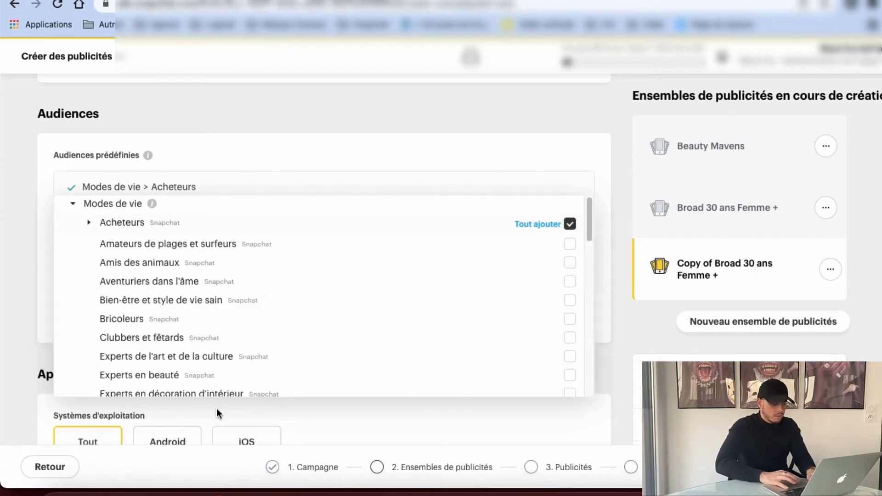
{"action": "left_click", "coordinate": [73, 205]}
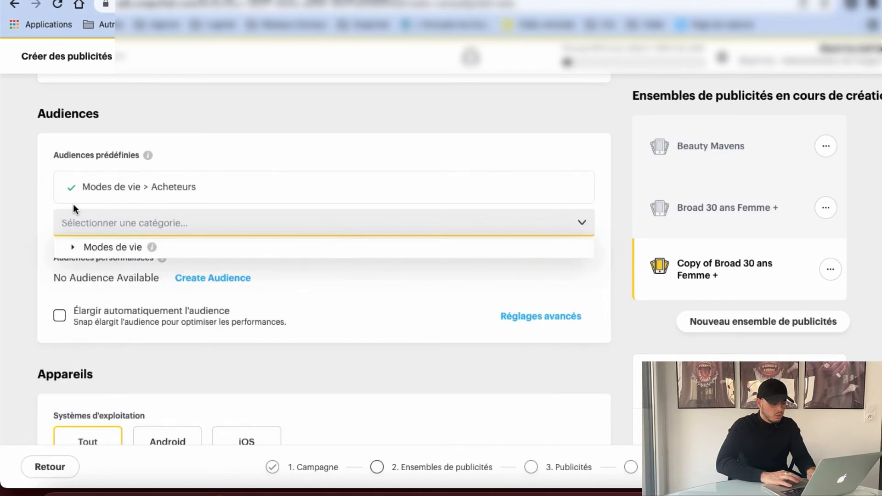
{"action": "left_click", "coordinate": [17, 234]}
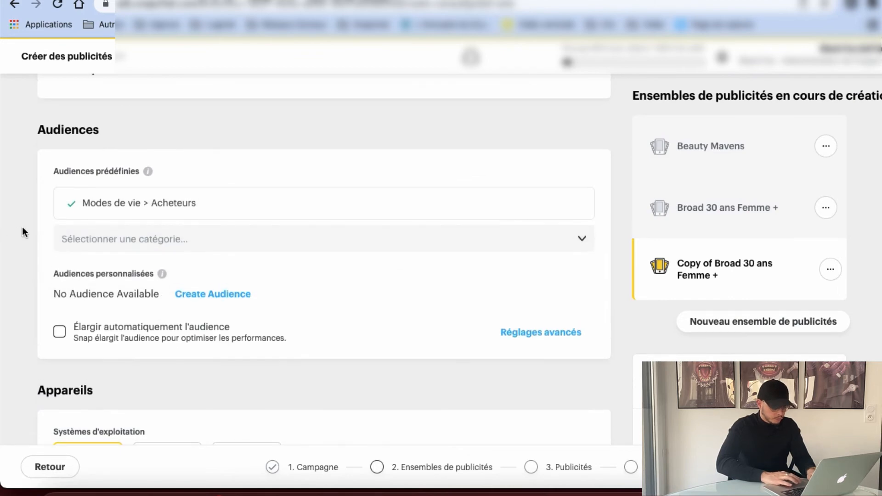
- Target all genders (Tout) and set the minimum age to 18 for the copied ad set
{"action": "scroll", "coordinate": [111, 237], "scroll_direction": "up", "scroll_amount": 2}
{"action": "scroll", "coordinate": [110, 233], "scroll_direction": "up", "scroll_amount": 5}
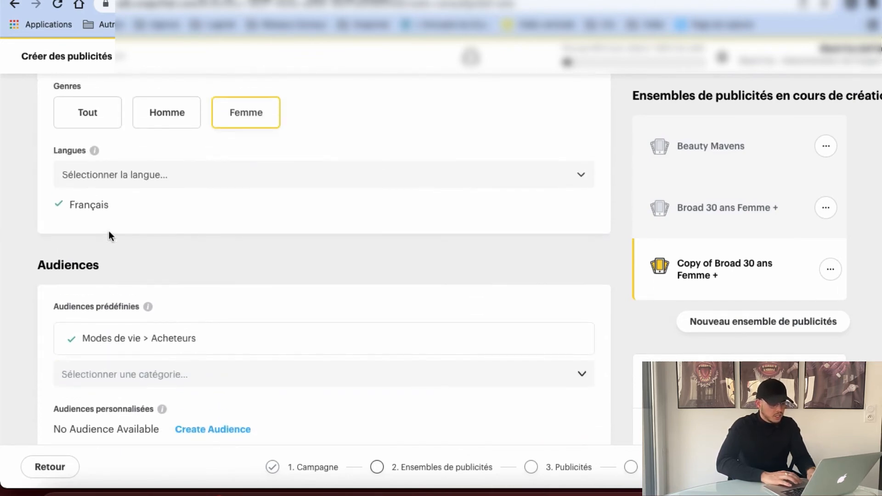
{"action": "left_click", "coordinate": [86, 168]}
{"action": "left_click", "coordinate": [98, 97]}
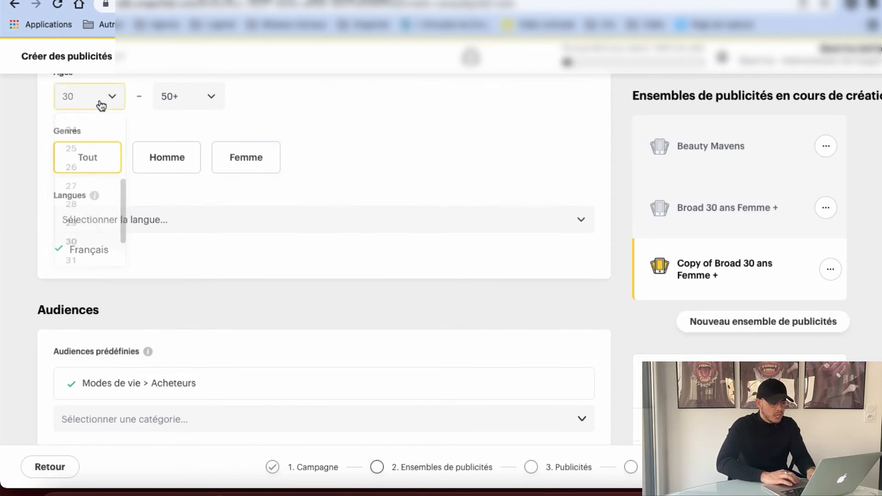
{"action": "scroll", "coordinate": [92, 154], "scroll_direction": "up", "scroll_amount": 3}
{"action": "scroll", "coordinate": [92, 154], "scroll_direction": "up", "scroll_amount": 2}
{"action": "scroll", "coordinate": [87, 174], "scroll_direction": "down", "scroll_amount": 1}
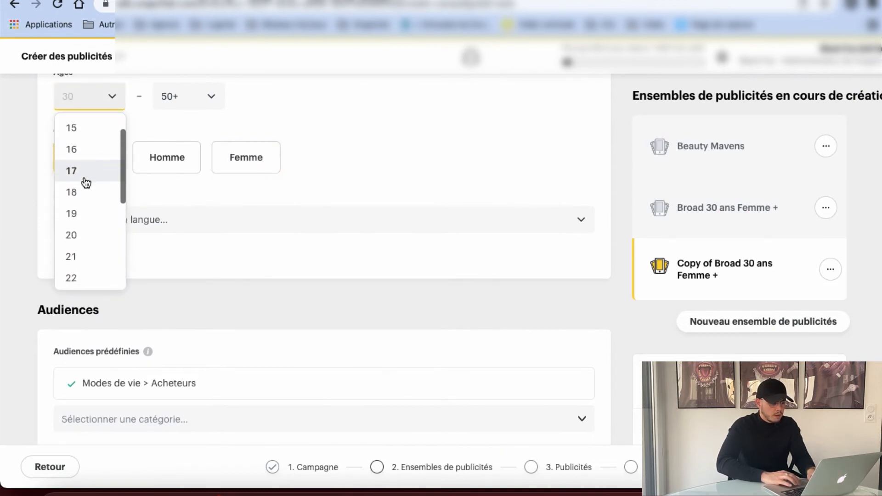
{"action": "left_click", "coordinate": [72, 197]}
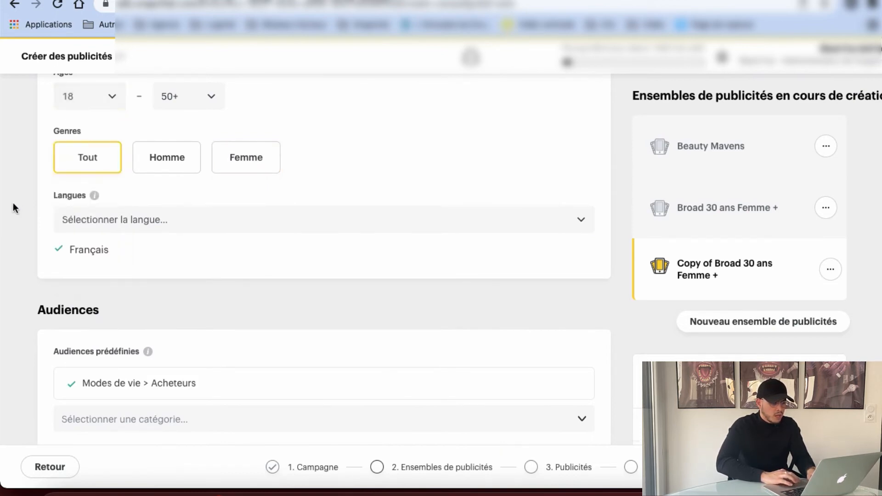
- Rename the copied ad set as "Shoppers" and continue to the ad creation stage
{"action": "scroll", "coordinate": [295, 256], "scroll_direction": "up", "scroll_amount": 10}
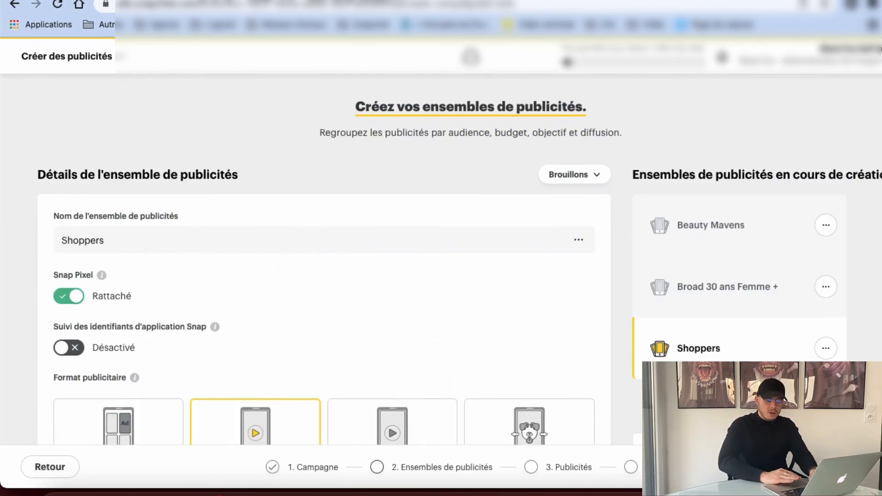
{"action": "left_click", "coordinate": [872, 467]}
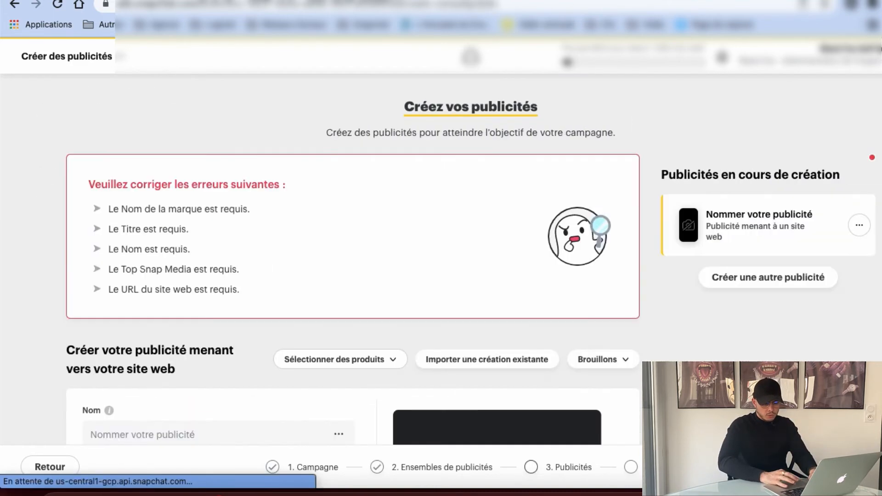
- Import two existing creatives as ads for the campaign
{"action": "scroll", "coordinate": [438, 261], "scroll_direction": "down", "scroll_amount": 2}
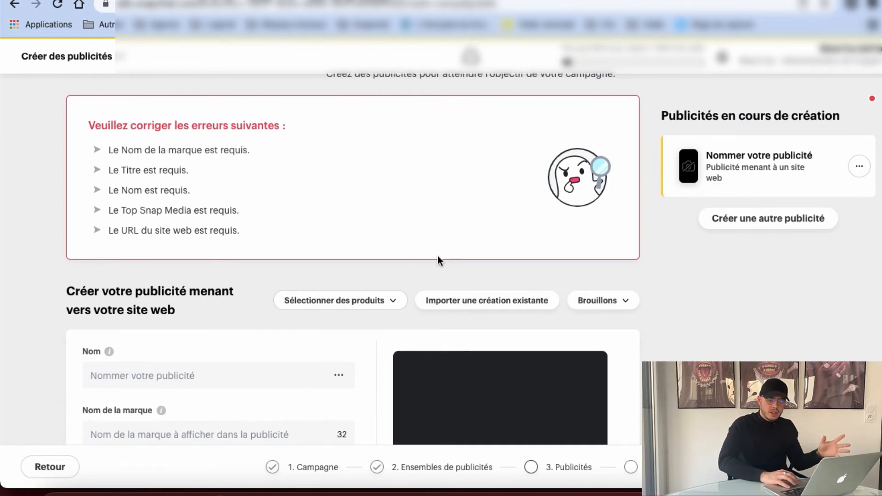
{"action": "left_click", "coordinate": [458, 301]}
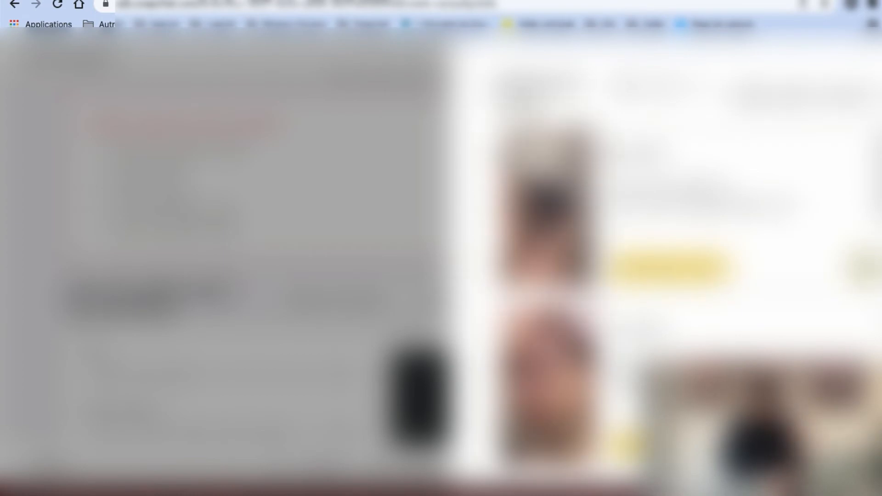
{"action": "left_click", "coordinate": [671, 268]}
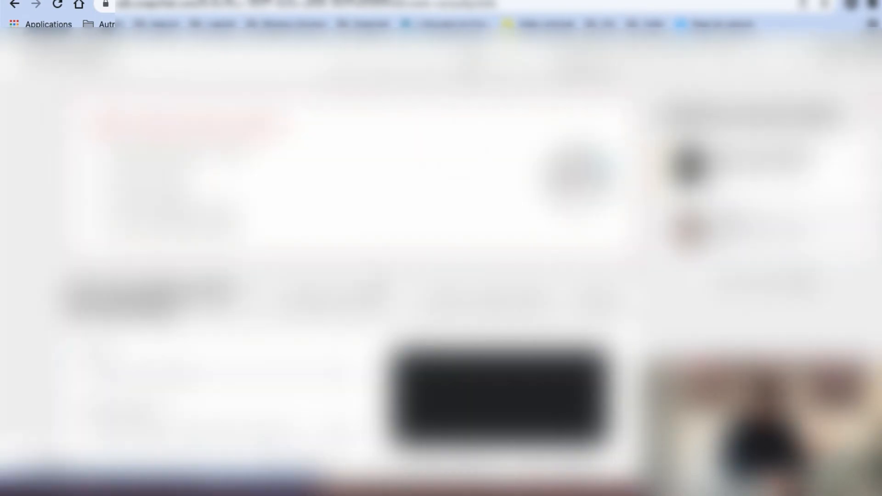
{"action": "left_click", "coordinate": [474, 299]}
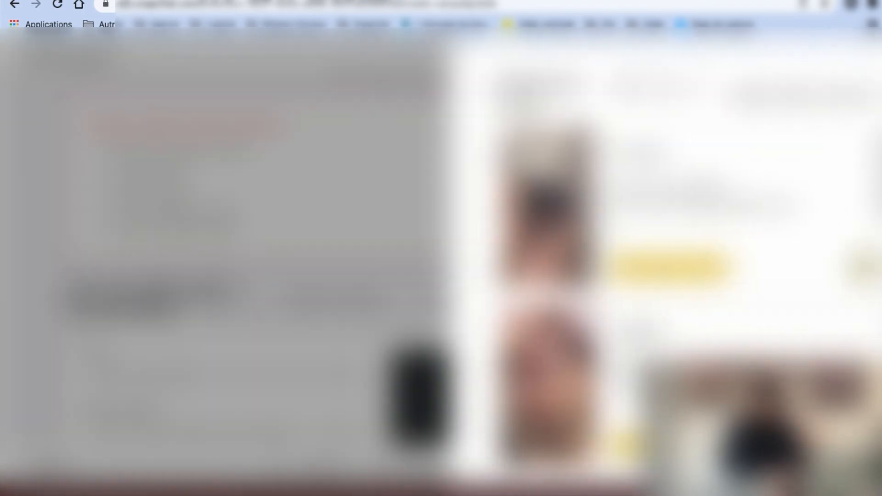
{"action": "left_click", "coordinate": [668, 445]}
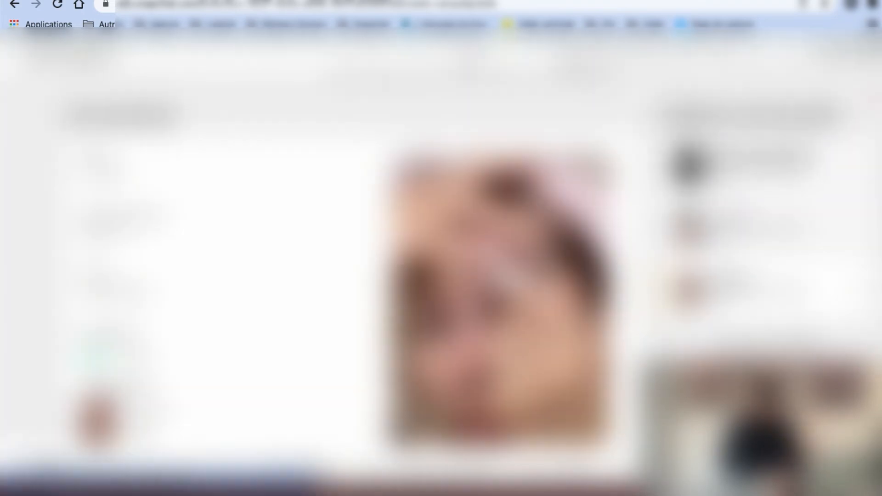
- Return to the unnamed ad and import a third existing creative
{"action": "left_click", "coordinate": [754, 161]}
{"action": "scroll", "coordinate": [487, 276], "scroll_direction": "down", "scroll_amount": 3}
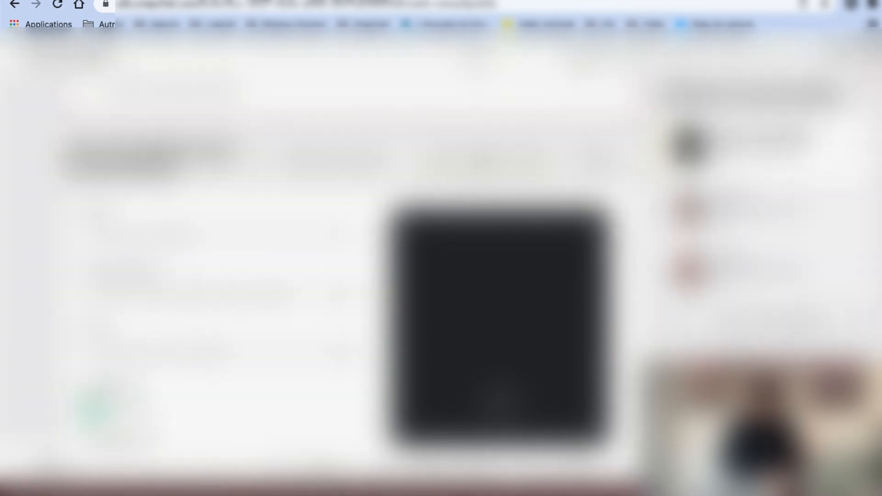
{"action": "left_click", "coordinate": [488, 161]}
{"action": "scroll", "coordinate": [666, 257], "scroll_direction": "down", "scroll_amount": 3}
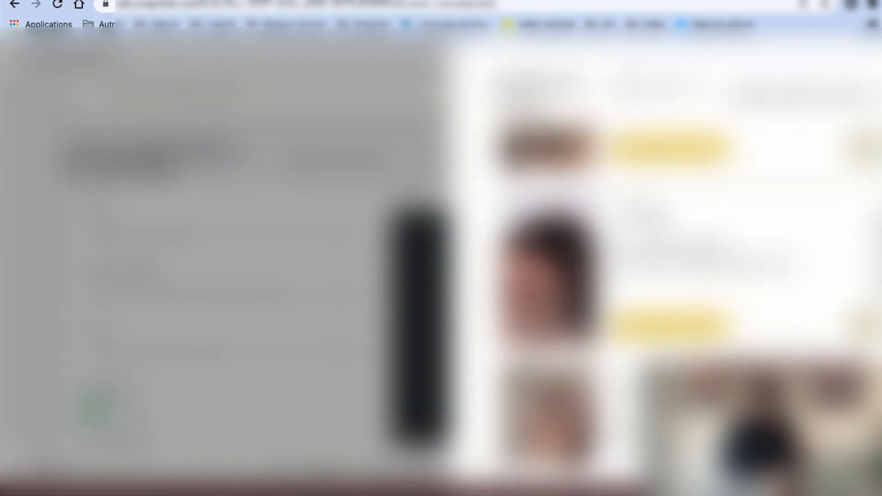
{"action": "left_click", "coordinate": [671, 327]}
{"action": "scroll", "coordinate": [425, 234], "scroll_direction": "up", "scroll_amount": 4}
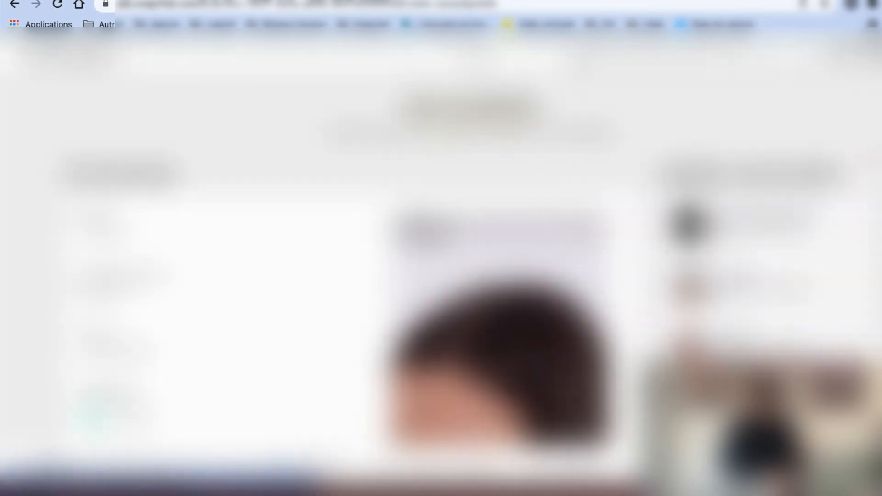
- Confirm the dialogs for the ads and continue to the campaign's review and publication stage
{"action": "left_click", "coordinate": [425, 233]}
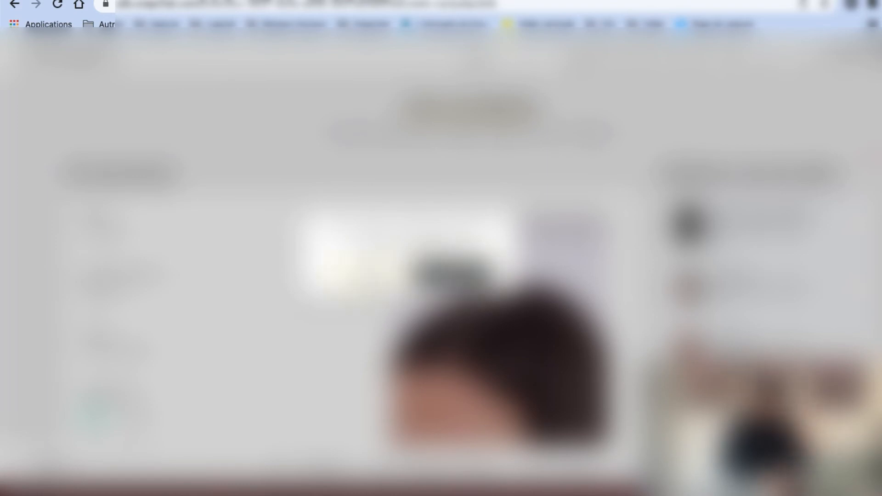
{"action": "left_click", "coordinate": [452, 275]}
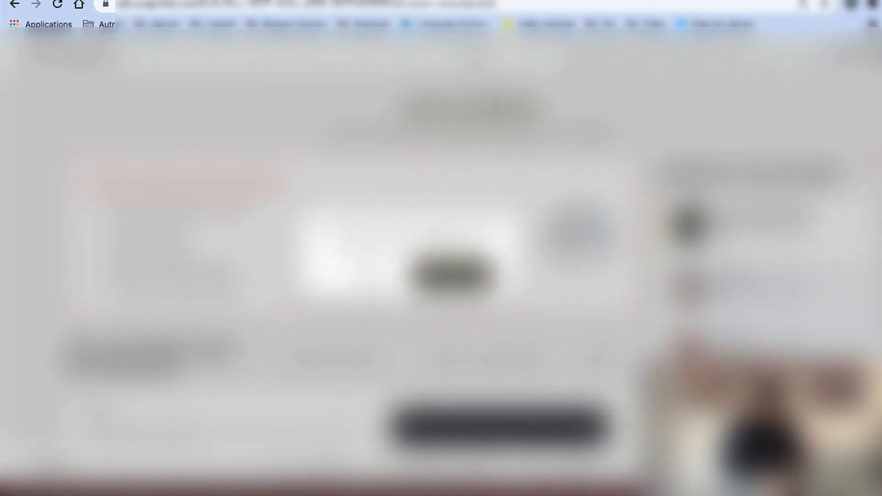
{"action": "left_click", "coordinate": [452, 276]}
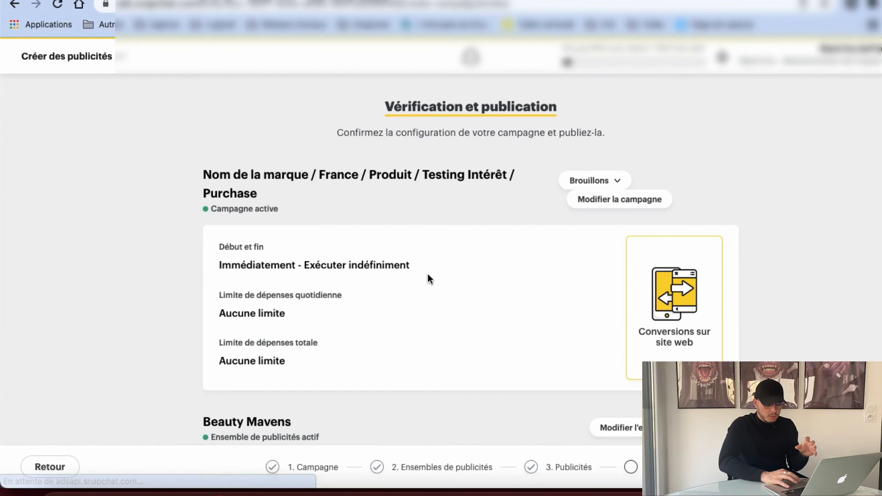
- Check the ad sets' schedule, budget, bid and objective in the summary and publish the campaign
{"action": "scroll", "coordinate": [429, 278], "scroll_direction": "down", "scroll_amount": 5}
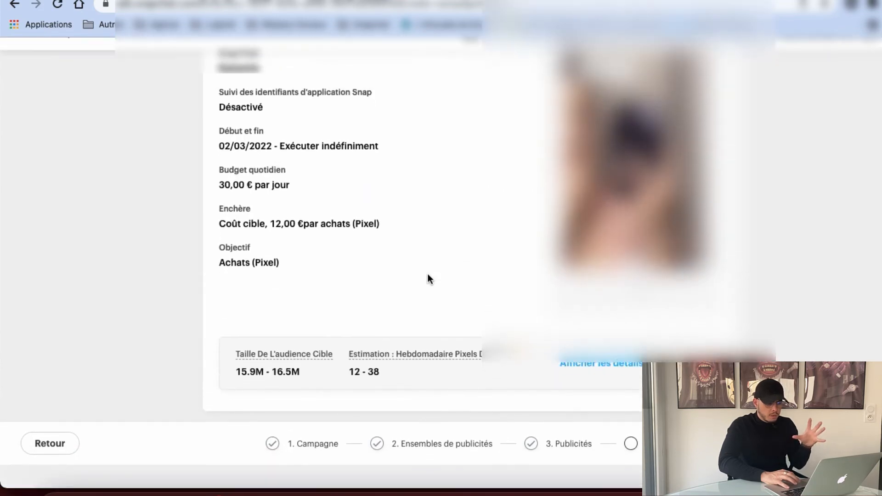
{"action": "scroll", "coordinate": [429, 275], "scroll_direction": "up", "scroll_amount": 4}
{"action": "scroll", "coordinate": [428, 275], "scroll_direction": "up", "scroll_amount": 10}
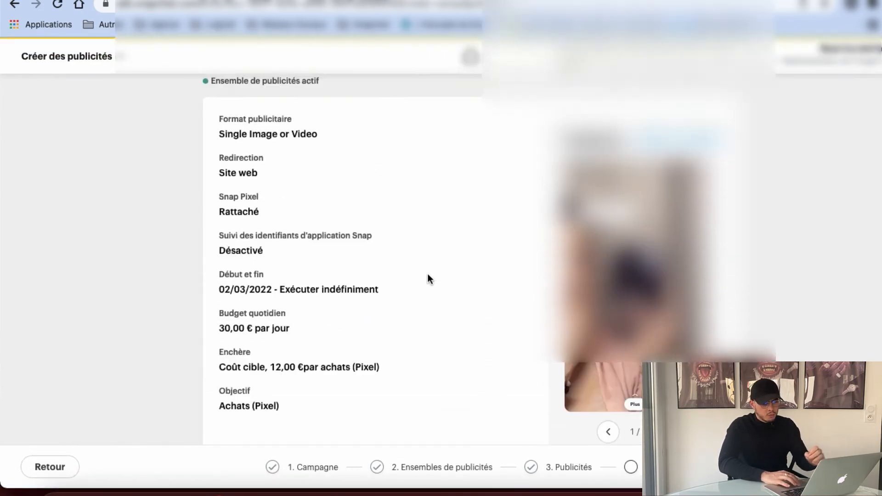
{"action": "scroll", "coordinate": [423, 277], "scroll_direction": "down", "scroll_amount": 2}
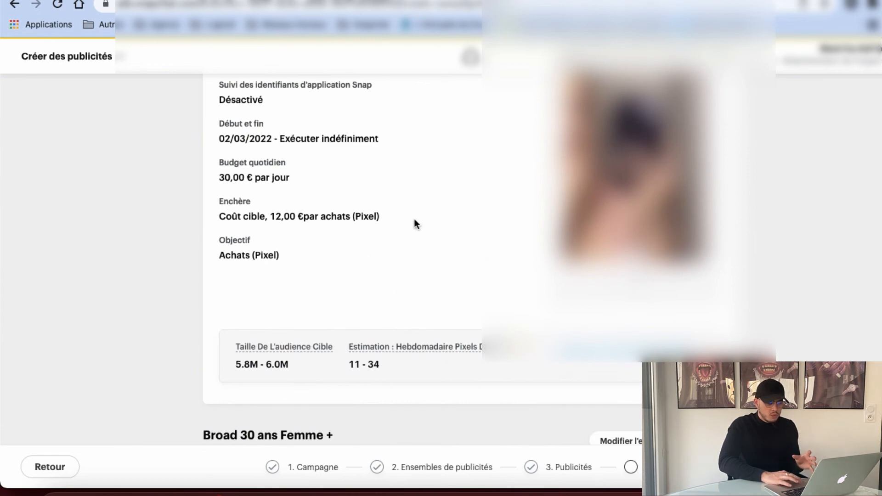
{"action": "scroll", "coordinate": [341, 258], "scroll_direction": "up", "scroll_amount": 2}
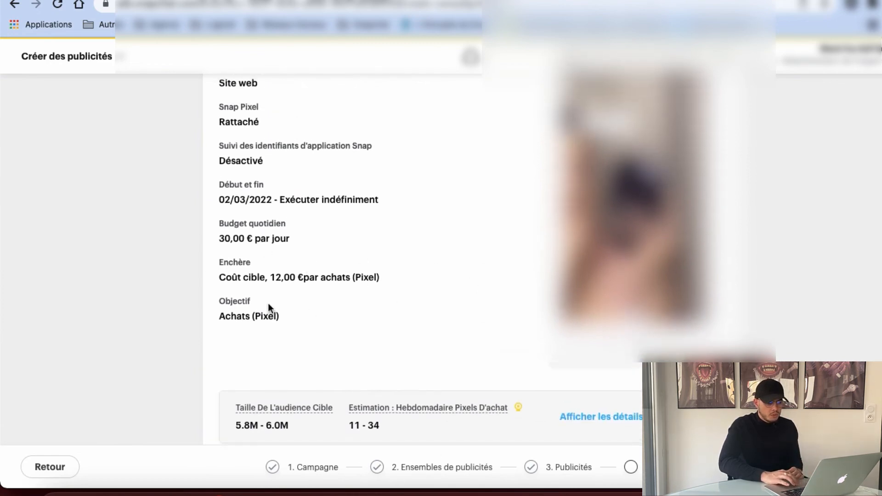
{"action": "scroll", "coordinate": [268, 304], "scroll_direction": "up", "scroll_amount": 2}
{"action": "scroll", "coordinate": [277, 238], "scroll_direction": "up", "scroll_amount": 1}
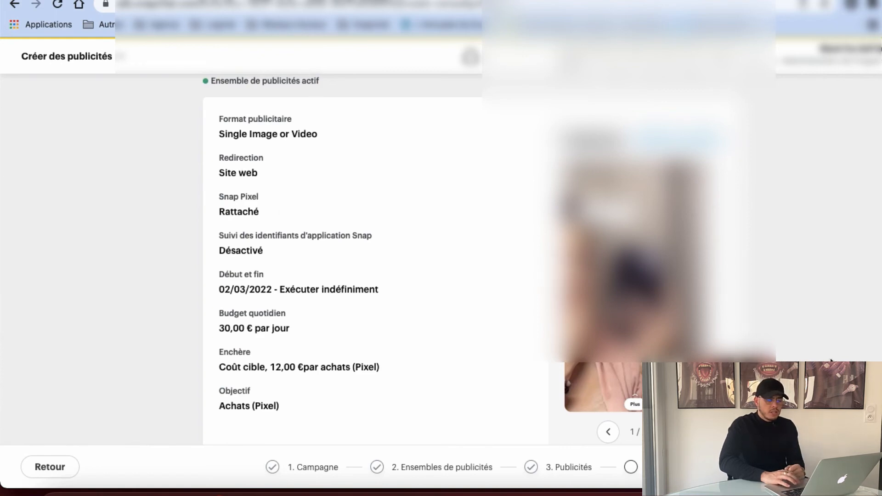
{"action": "left_click", "coordinate": [870, 467]}
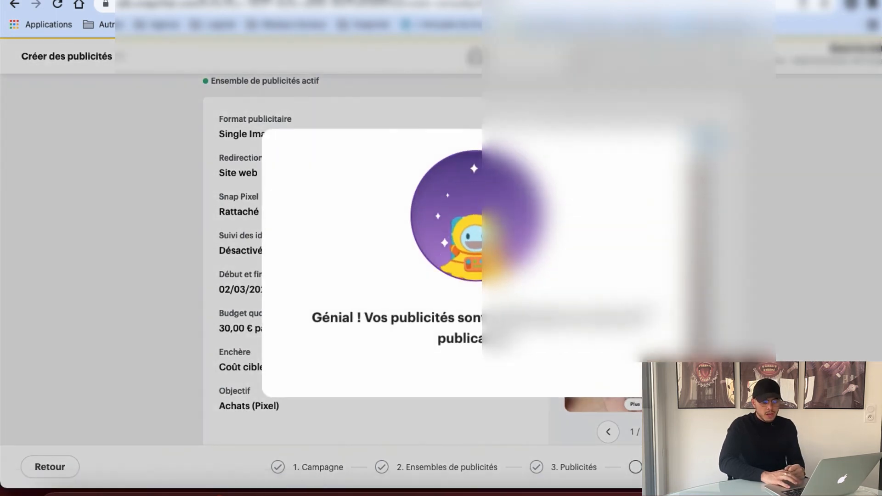